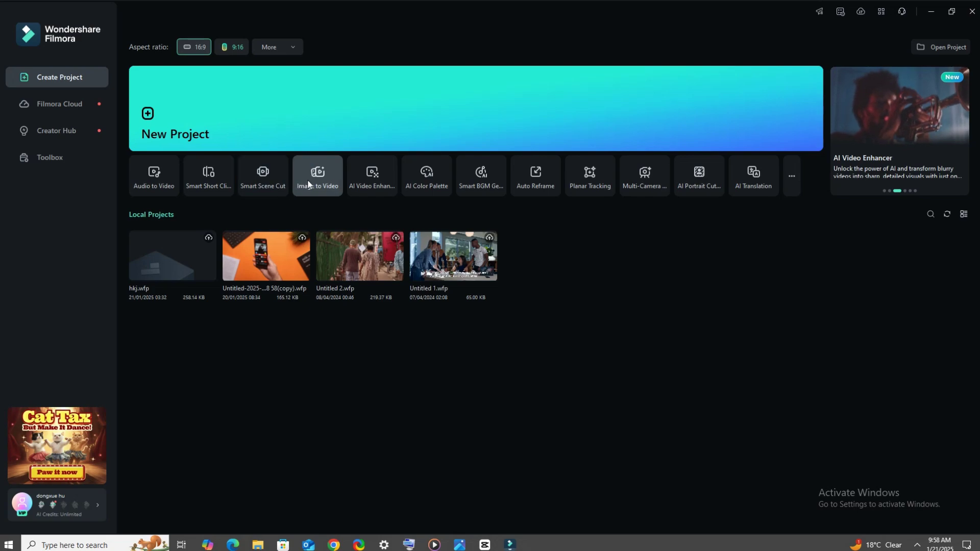
Create a new 16:9 project and import the MVI video clips from the 27 feb folder on drive E
click(173, 126)
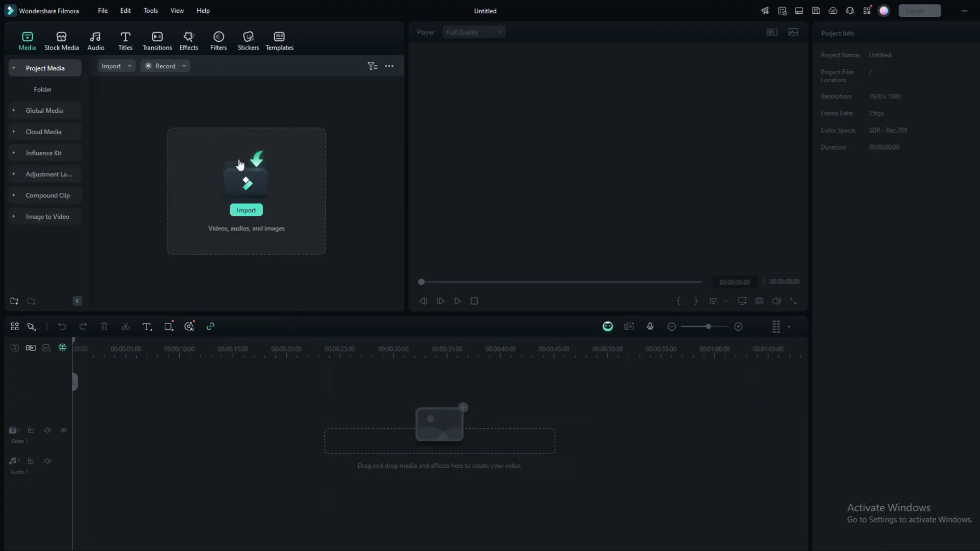
click(246, 210)
key(ctrl+a)
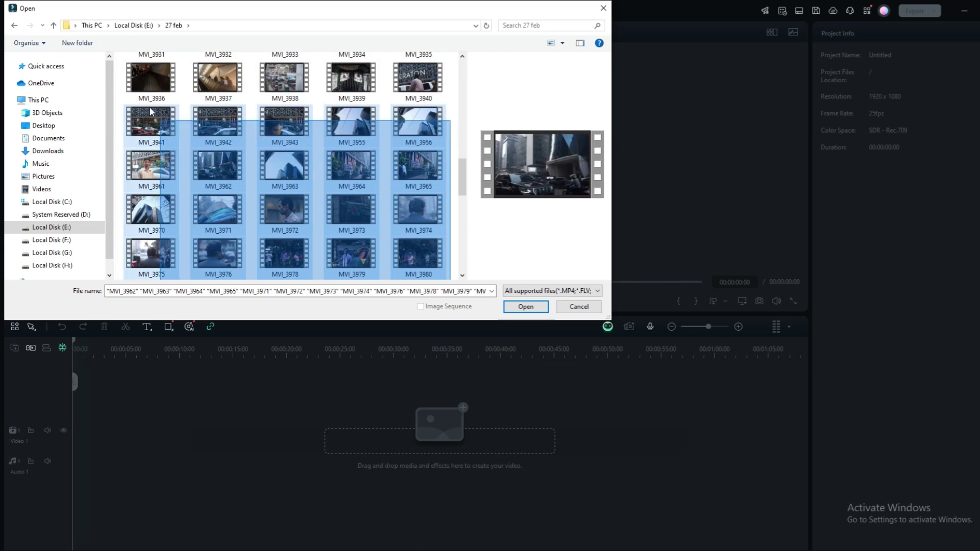
scroll(286, 169, down, 5)
key(Return)
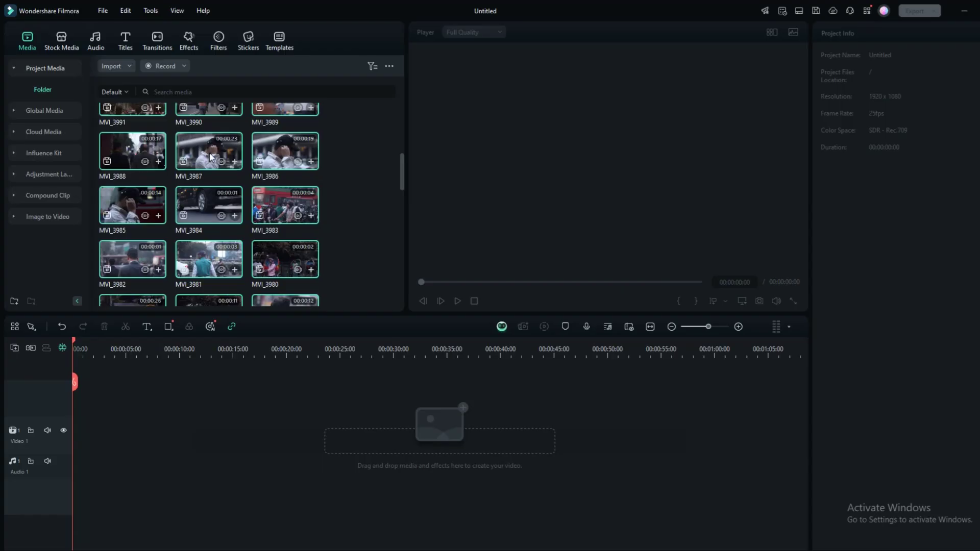
Place the MVI_3987 clip at the start of the timeline and match the project settings to the media, 1280 x 720 25fps
drag(210, 156, 169, 327)
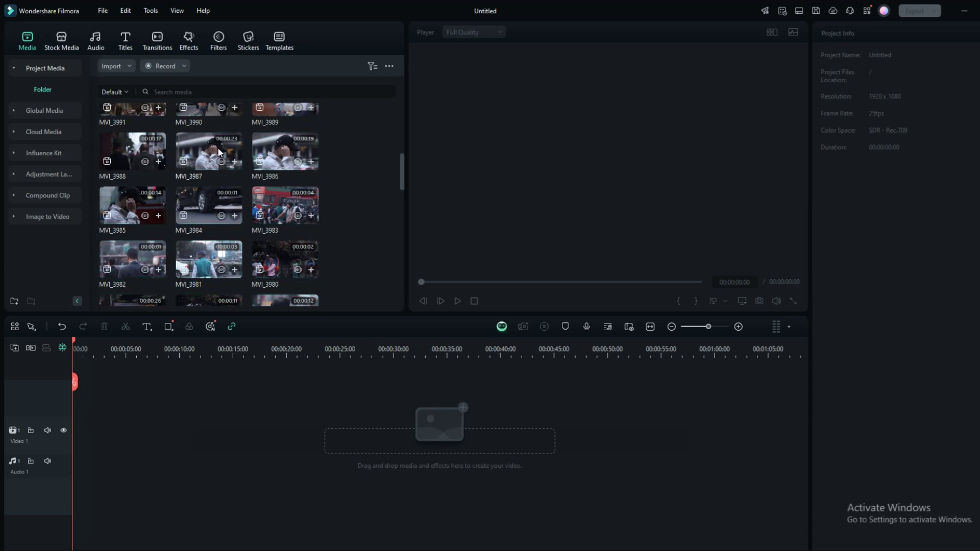
drag(220, 154, 89, 402)
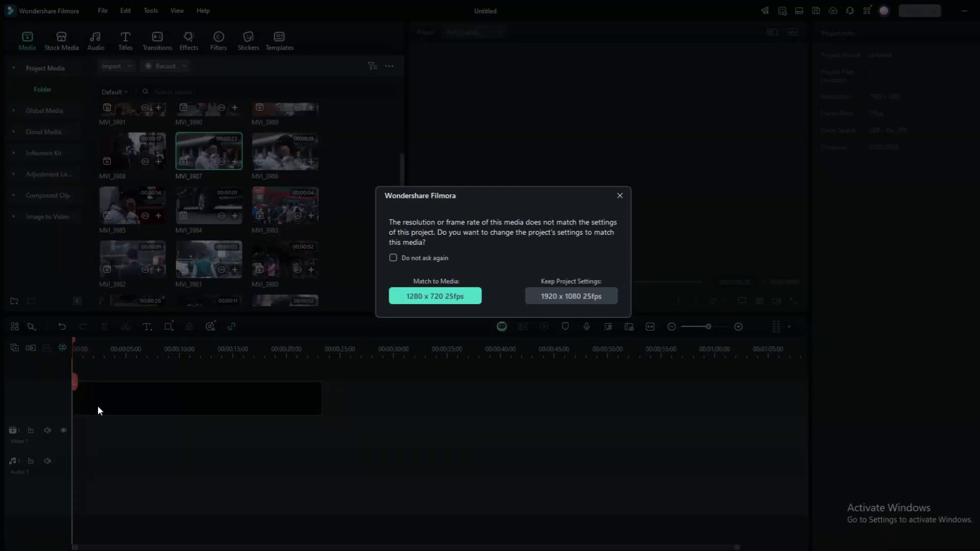
click(418, 297)
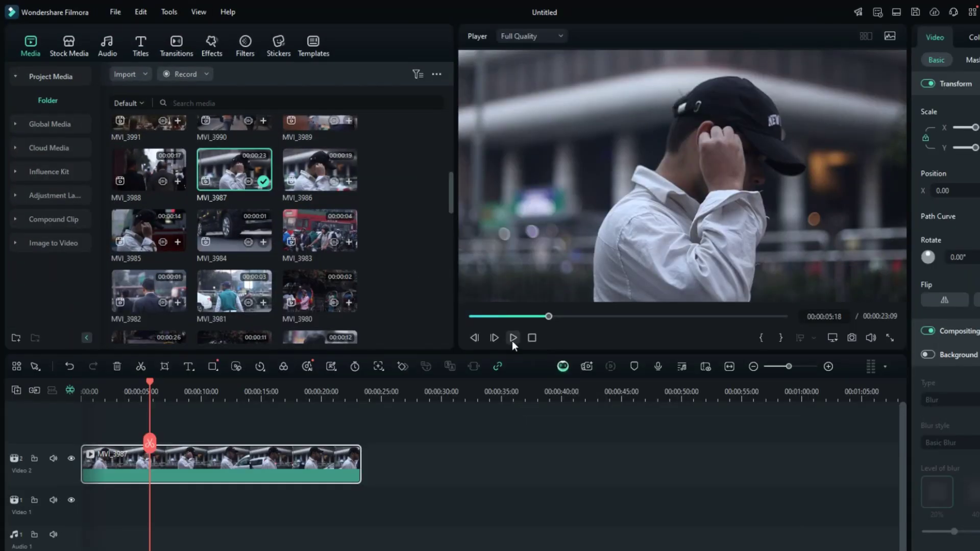
Split the first clip, MVI_3986, at about 5 seconds and delete the part after the cut
click(513, 340)
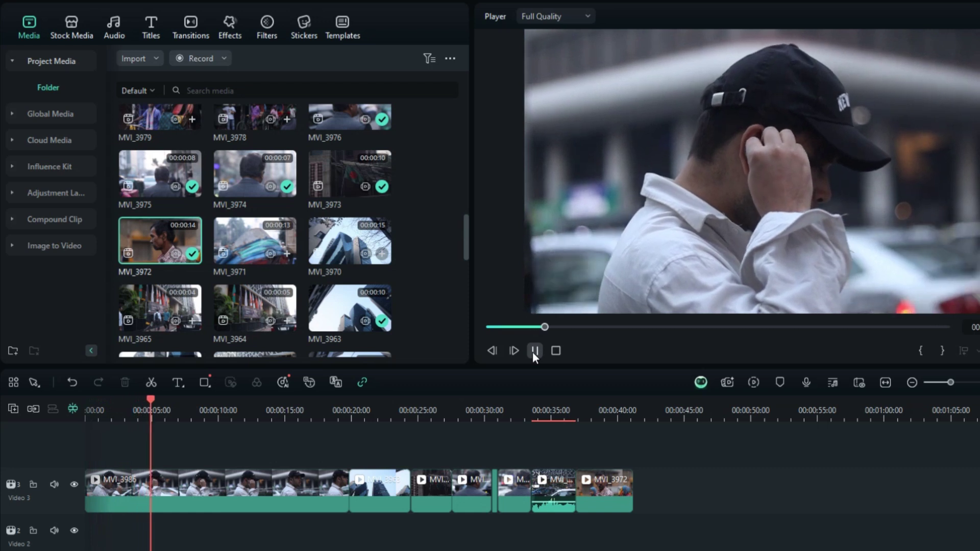
click(533, 351)
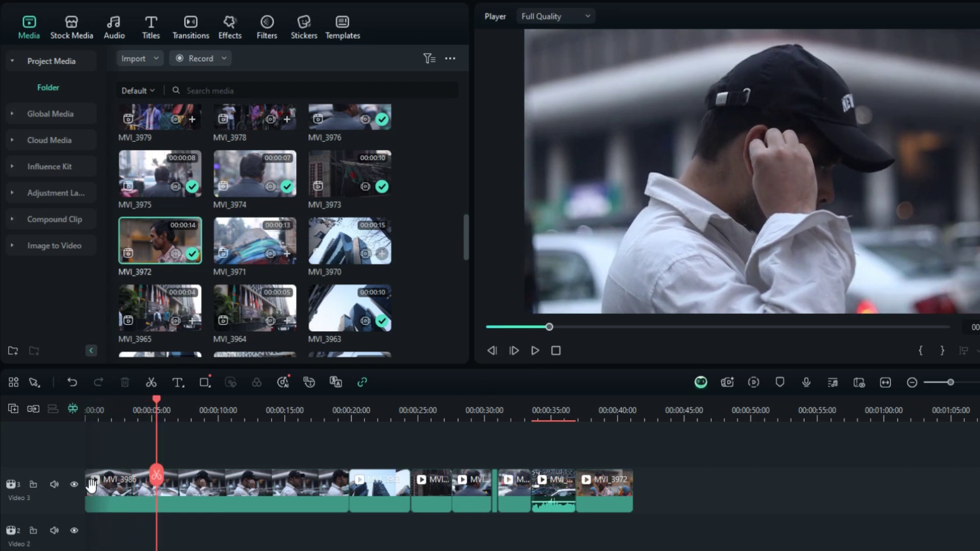
click(156, 476)
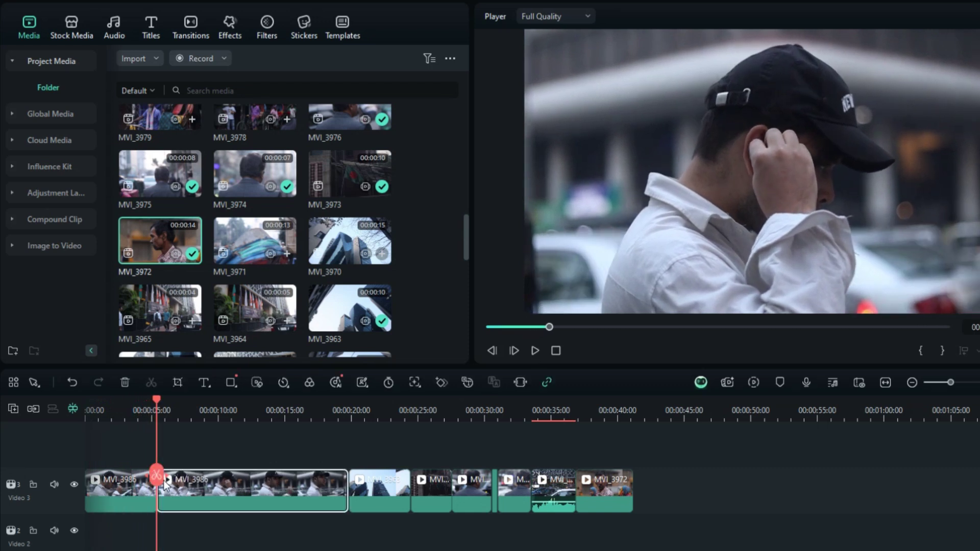
click(127, 380)
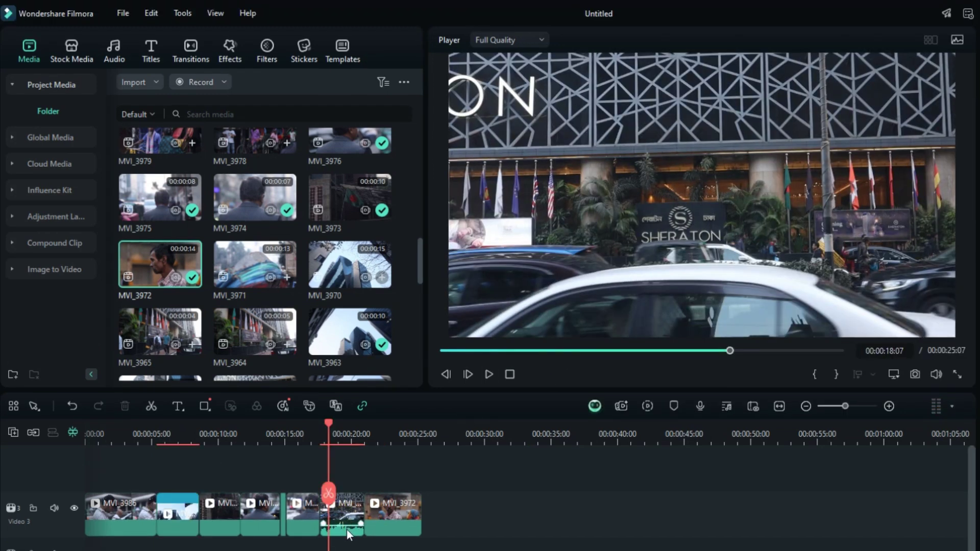
Silence the audio of the MVI_3942 clip by lowering its volume to -∞ dB
click(857, 407)
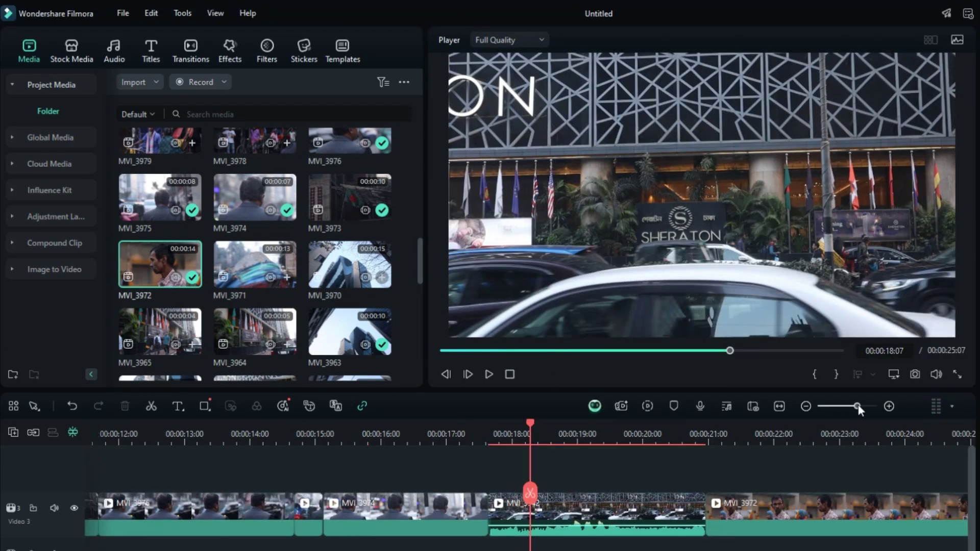
click(588, 526)
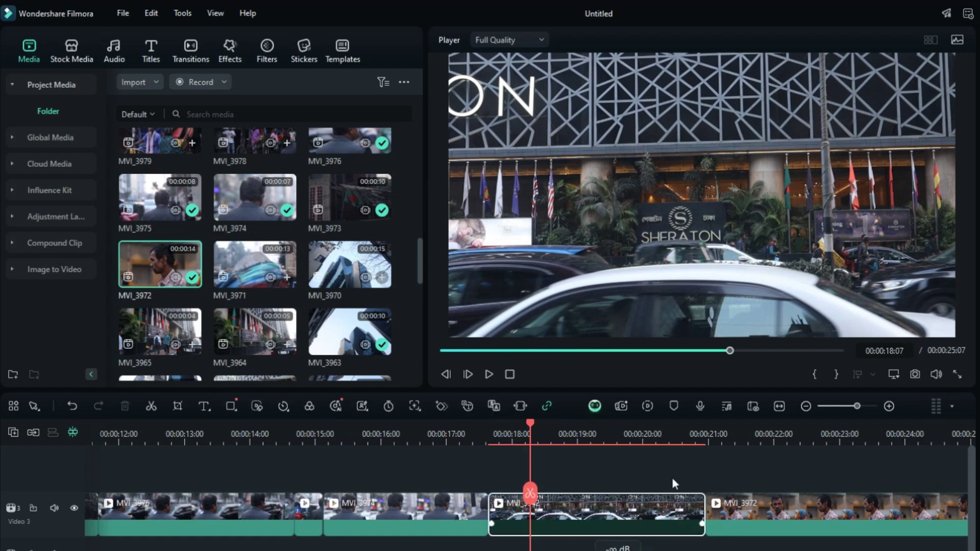
drag(857, 406, 850, 406)
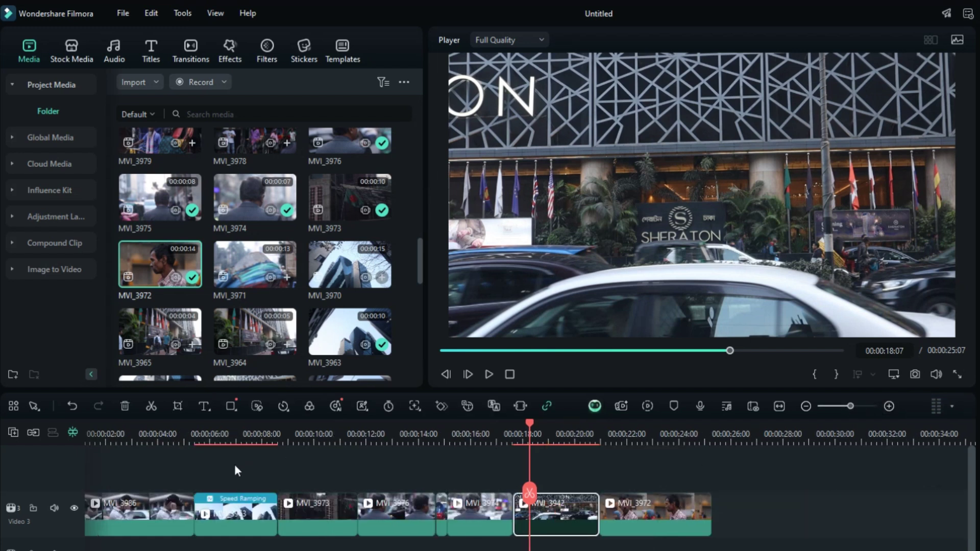
click(122, 489)
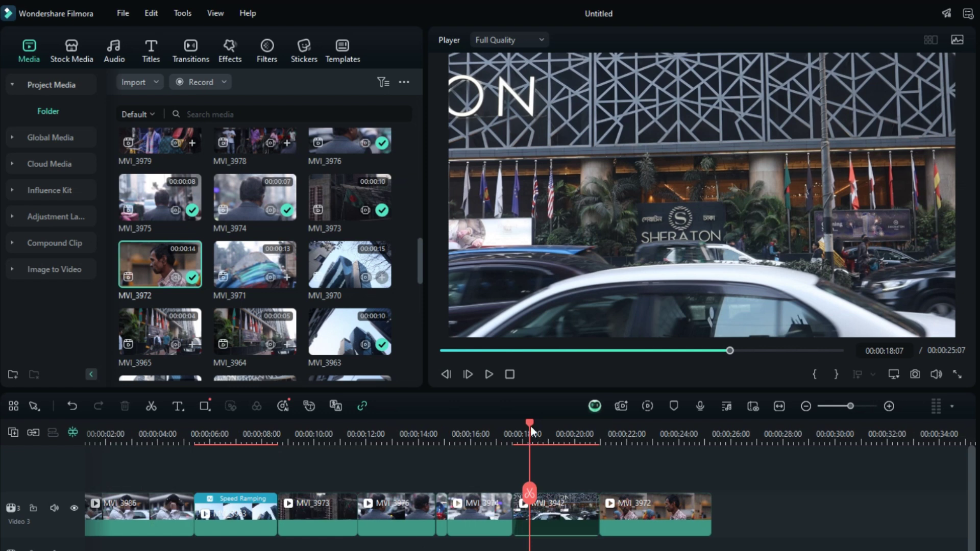
Return the playhead to the start and open the basic colour settings of the first clip, MVI_3986
drag(532, 422, 1, 463)
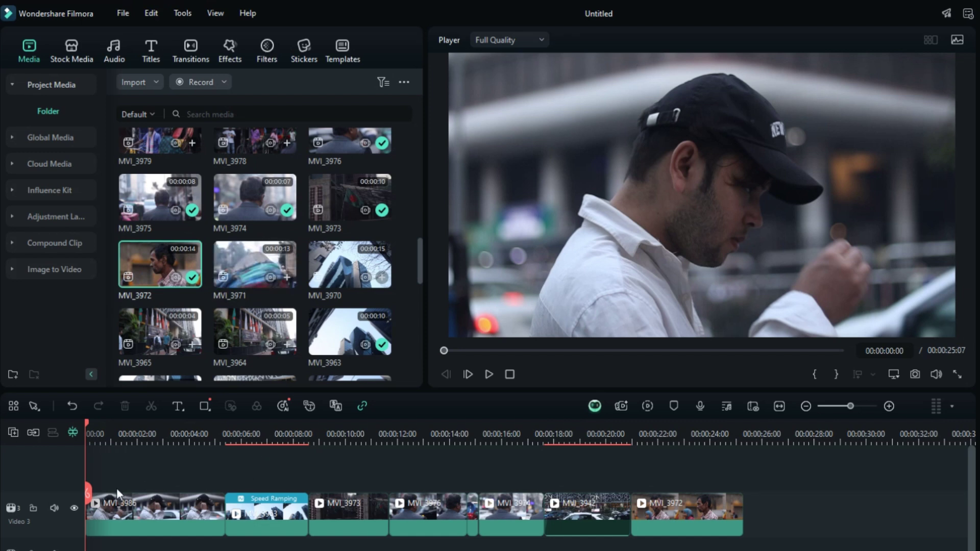
click(116, 515)
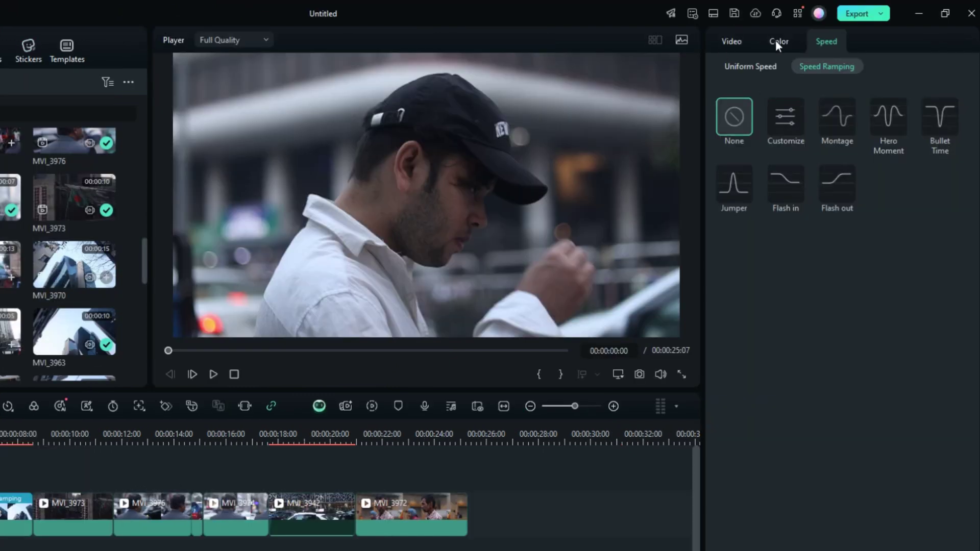
click(726, 42)
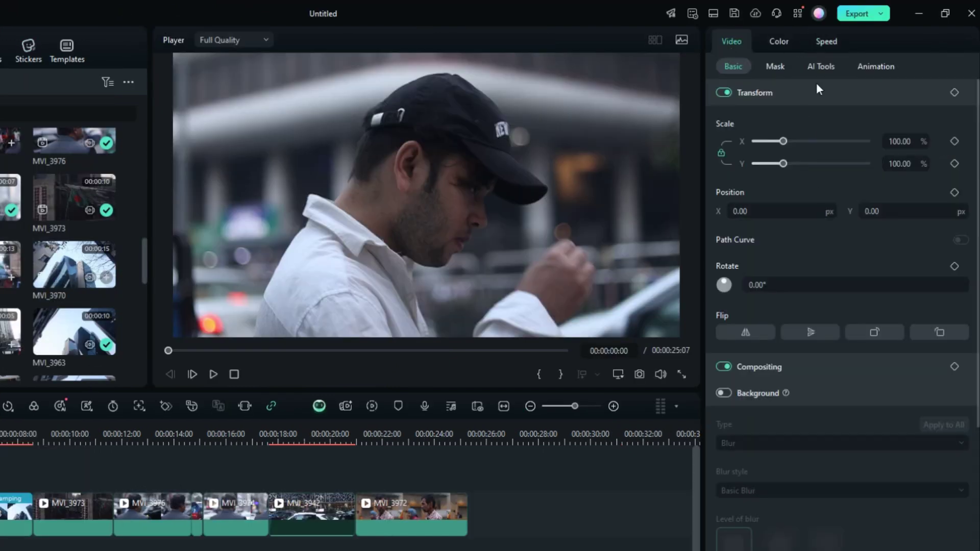
click(778, 42)
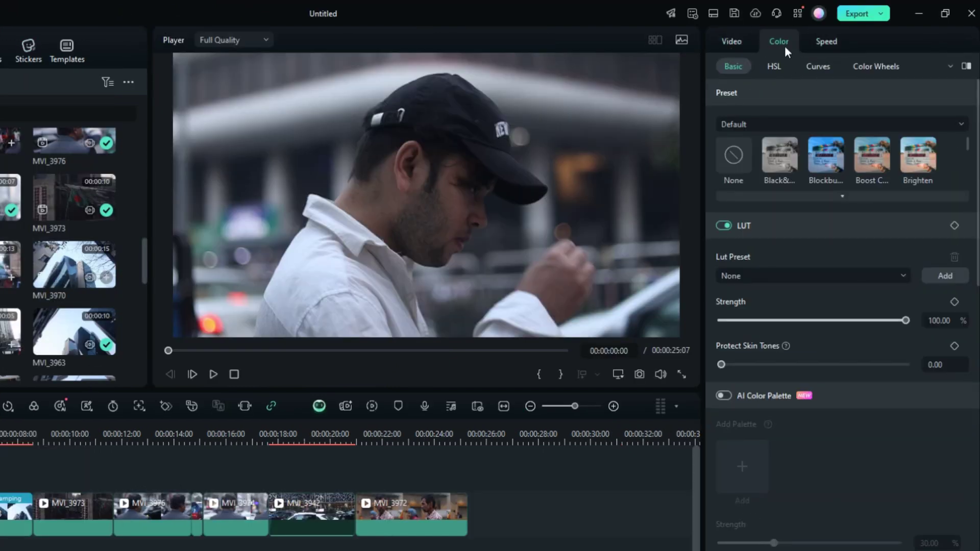
click(725, 223)
Load the LUT file 3. Teal and Orange.cube from the Downloads folder onto the clip
click(940, 277)
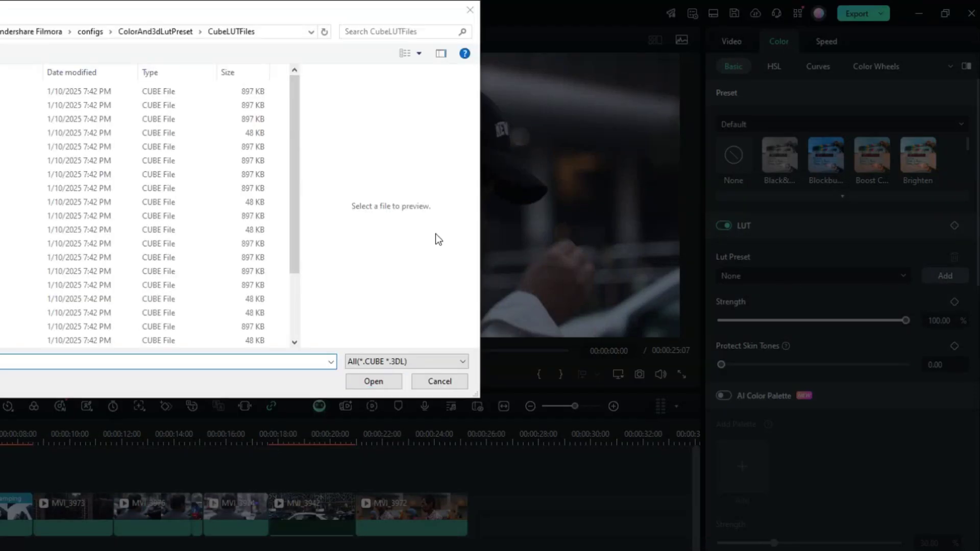
scroll(76, 245, down, 2)
scroll(214, 245, up, 2)
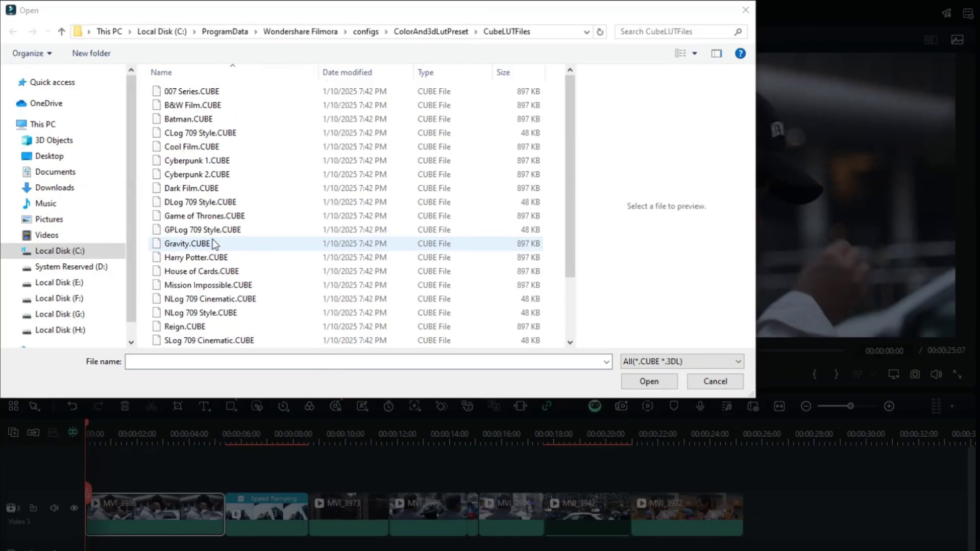
click(71, 195)
scroll(323, 185, down, 5)
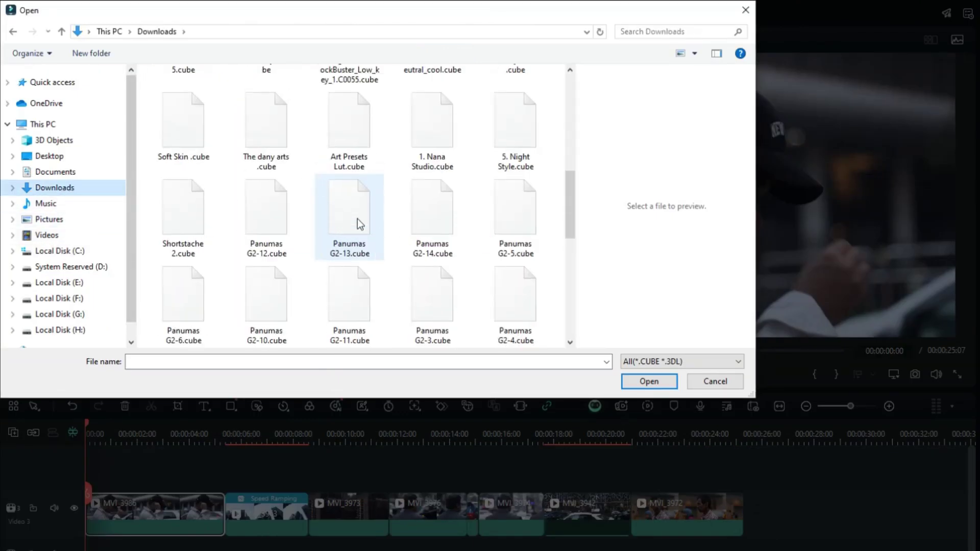
scroll(434, 238, down, 10)
scroll(434, 236, up, 9)
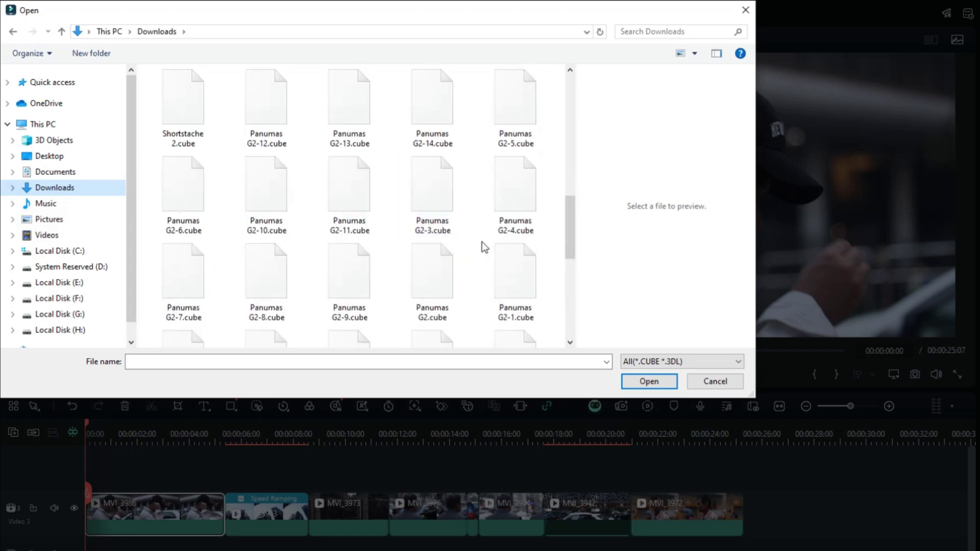
scroll(506, 254, down, 3)
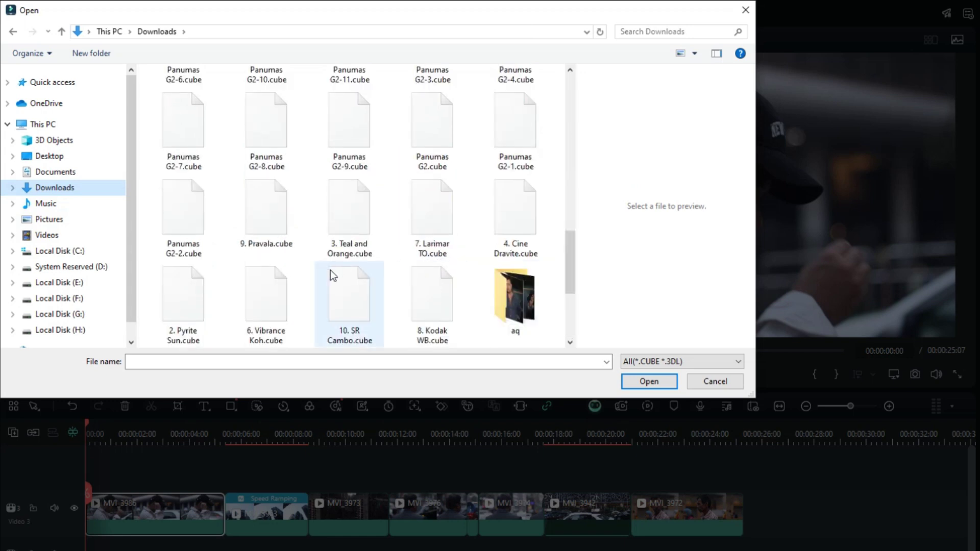
click(354, 208)
right_click(359, 209)
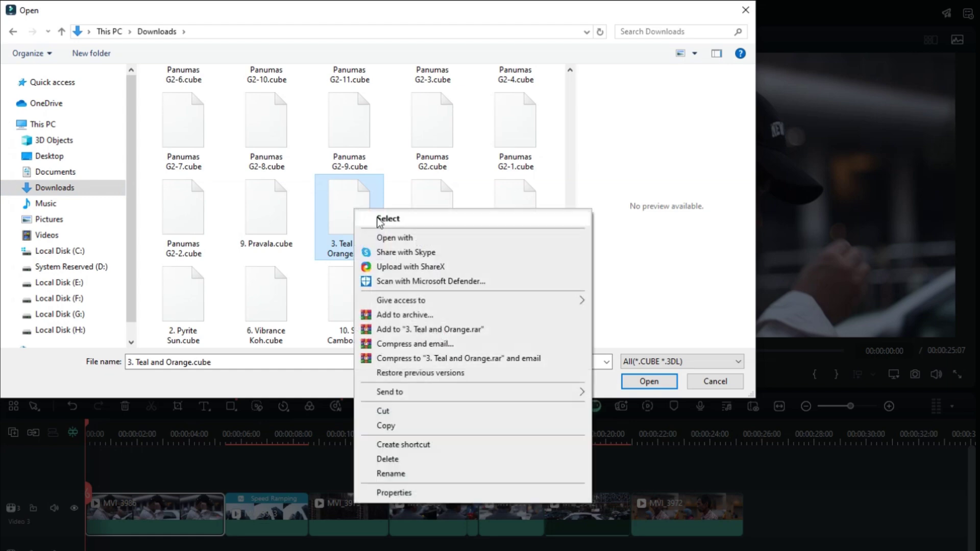
click(382, 217)
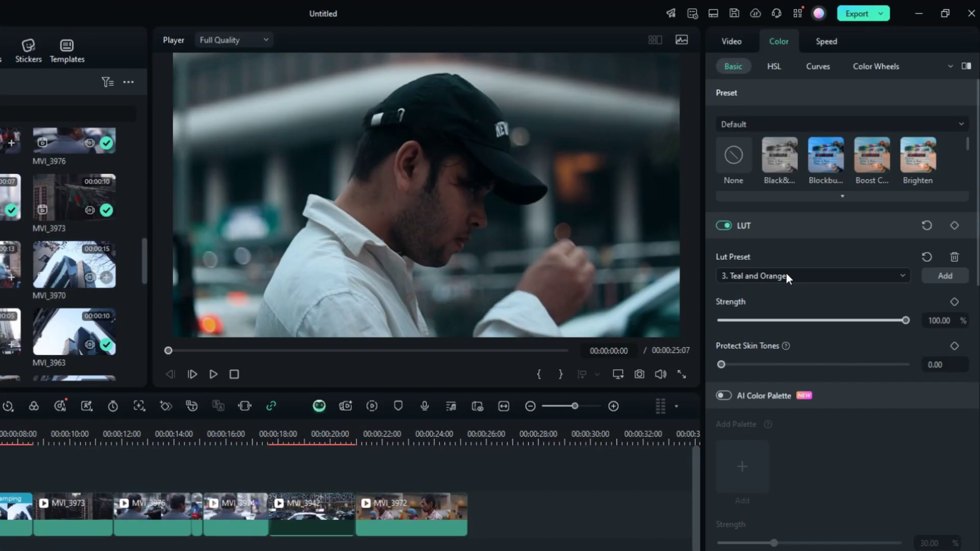
Select the 3. Teal and Orange LUT preset, try lower strengths and return the strength to 100%
click(786, 275)
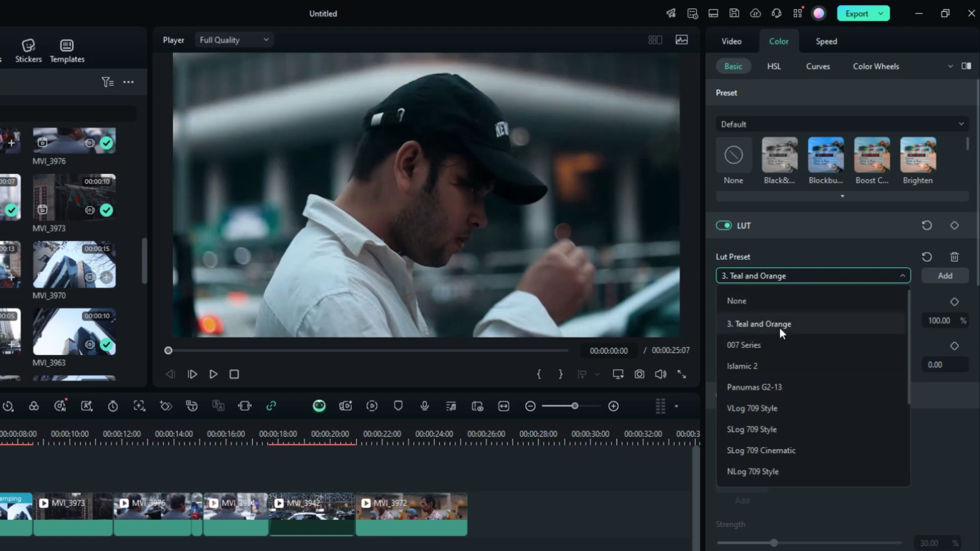
click(779, 327)
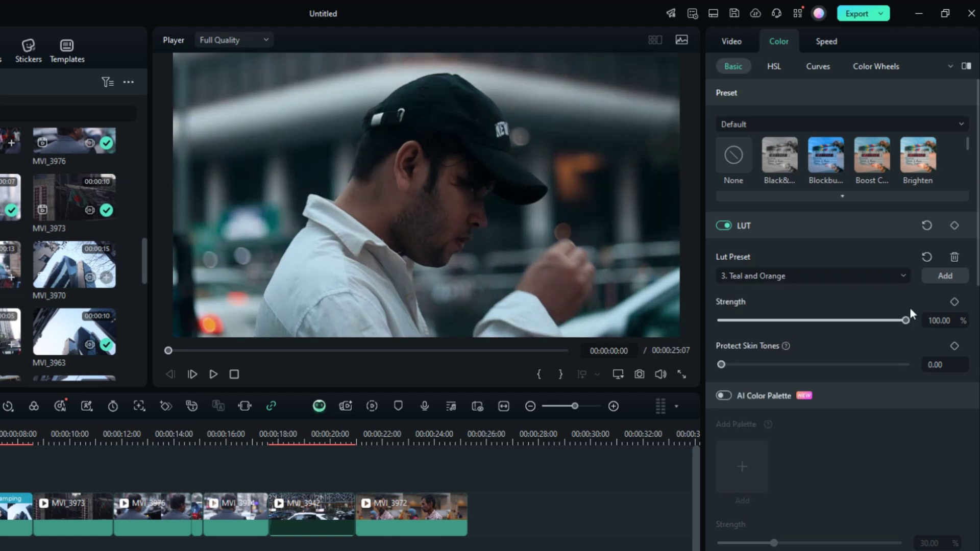
drag(909, 321, 885, 320)
drag(811, 321, 908, 321)
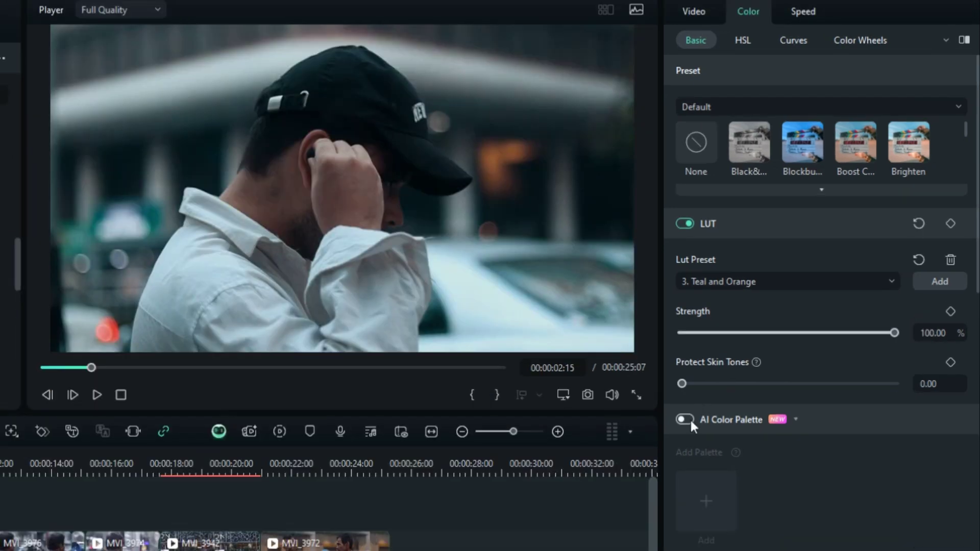
Enable AI Color Palette on the clip and import a local JPG film still from Downloads as its colour reference
click(690, 419)
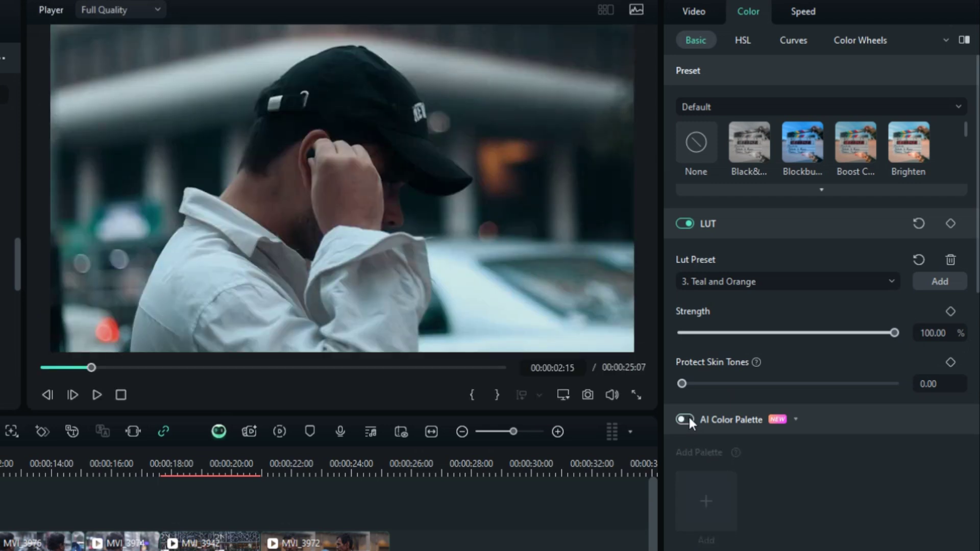
click(688, 418)
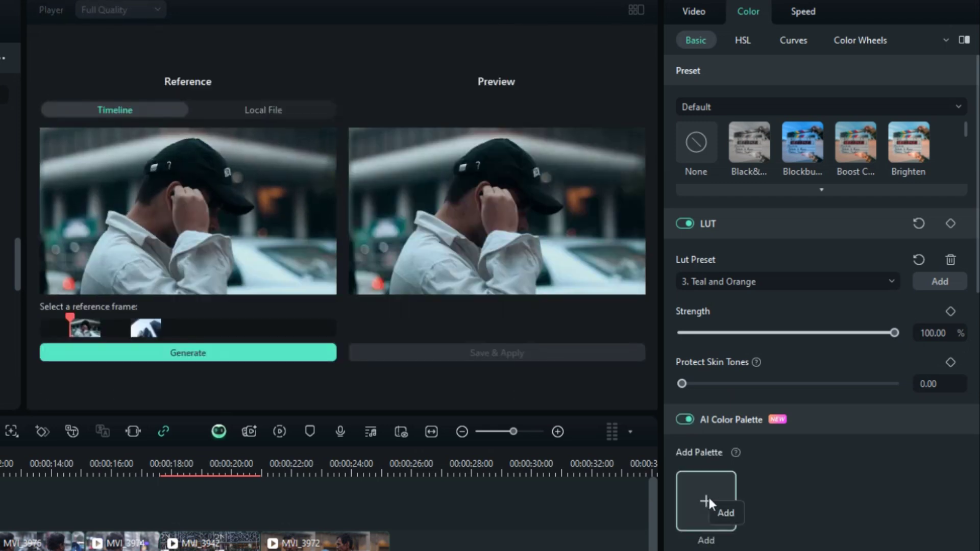
click(269, 113)
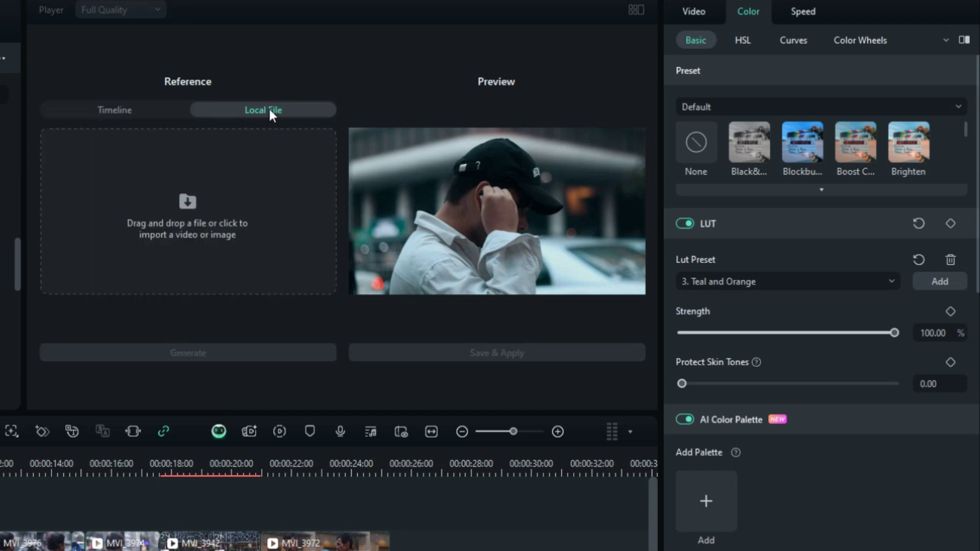
click(212, 210)
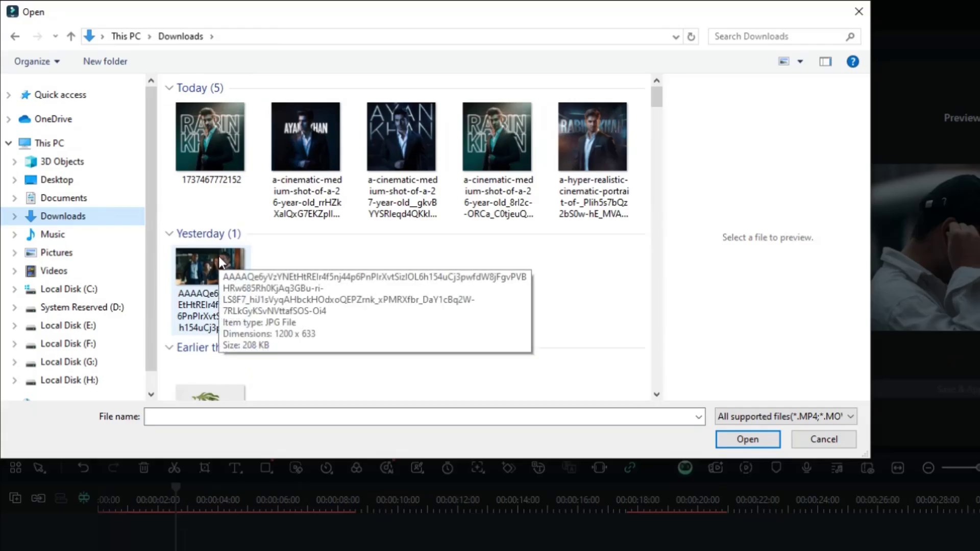
double_click(216, 254)
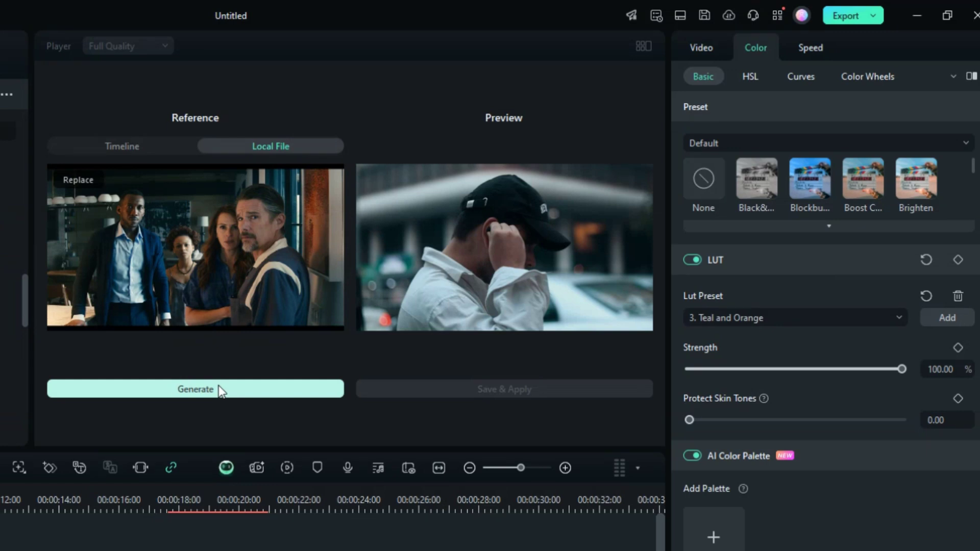
Switch off the LUT and AI Color Palette on the clip, and open the filter library
click(693, 260)
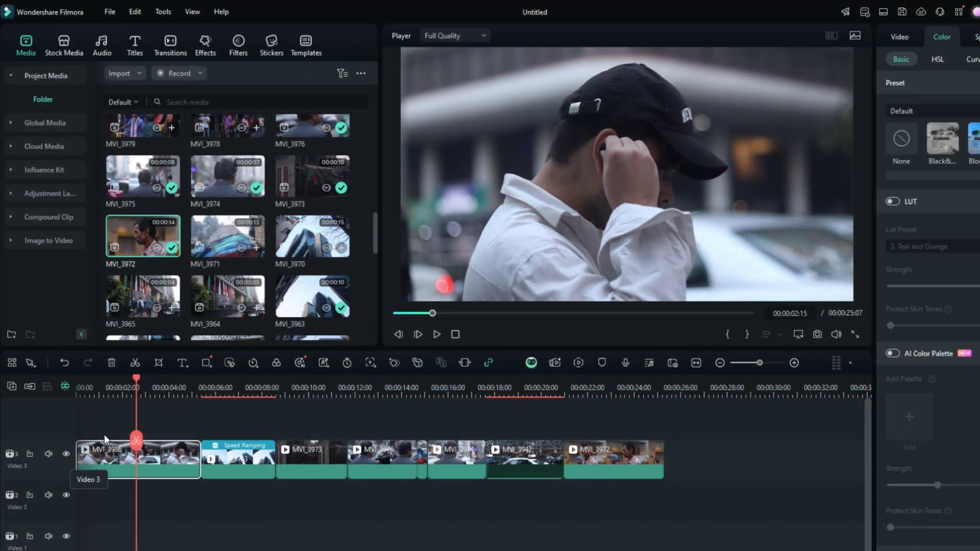
click(84, 427)
click(243, 43)
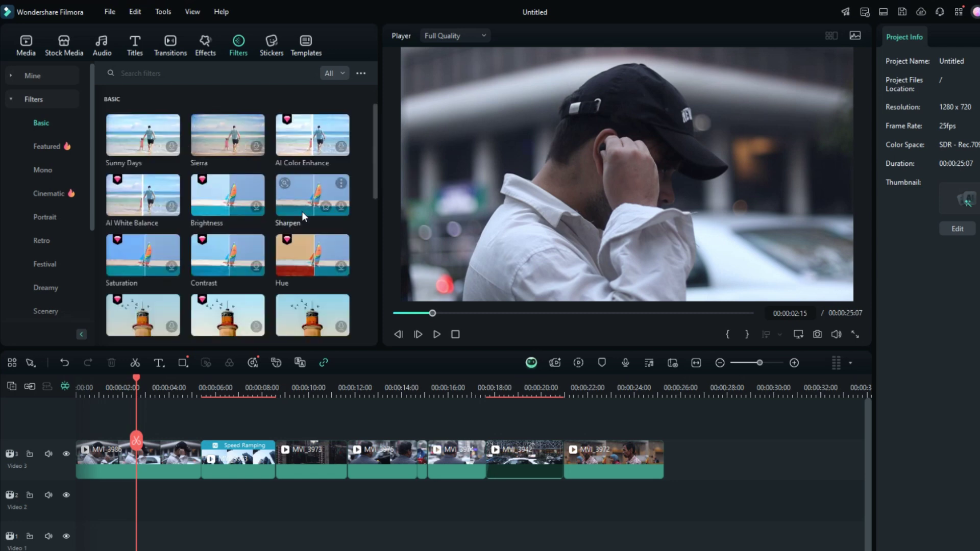
Look through the Basic and Cinematic filters and download the Magical World filter
scroll(302, 212, down, 2)
scroll(302, 212, down, 5)
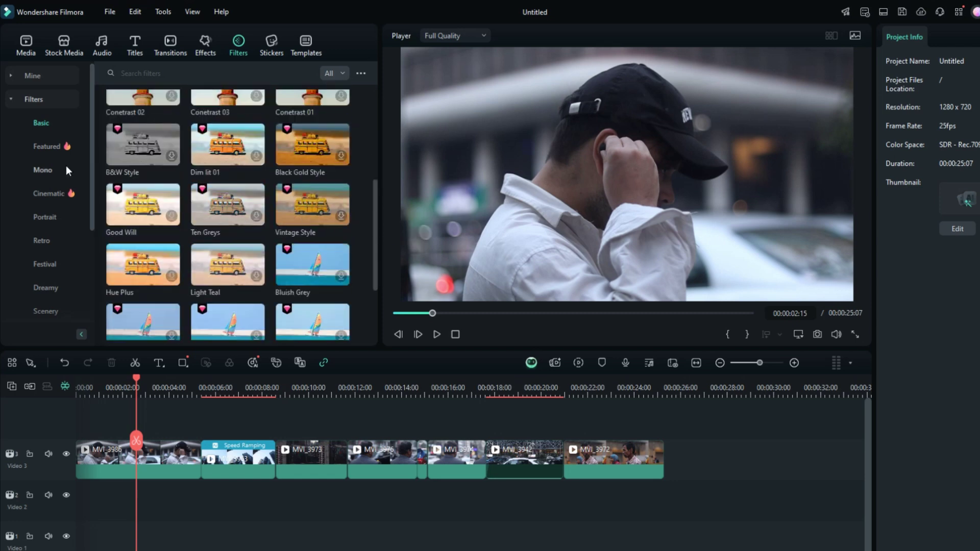
click(57, 193)
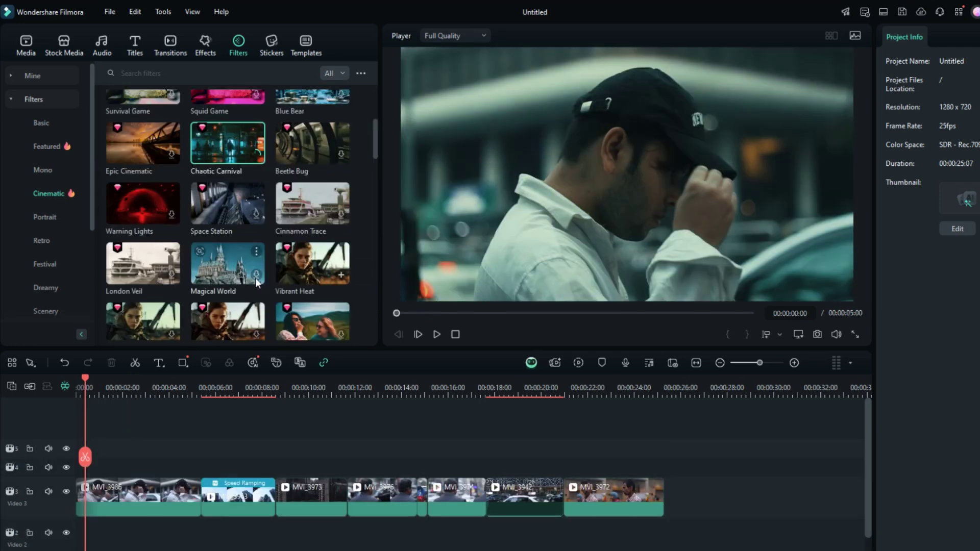
click(255, 278)
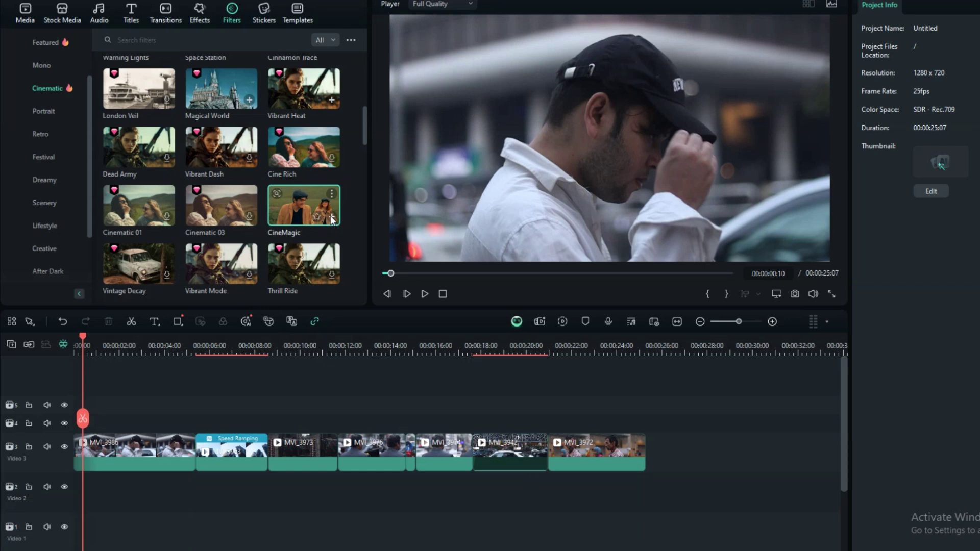
Add the CineMagic filter to the timeline, place it on the track directly above the first clip from the start, and preview it
click(332, 219)
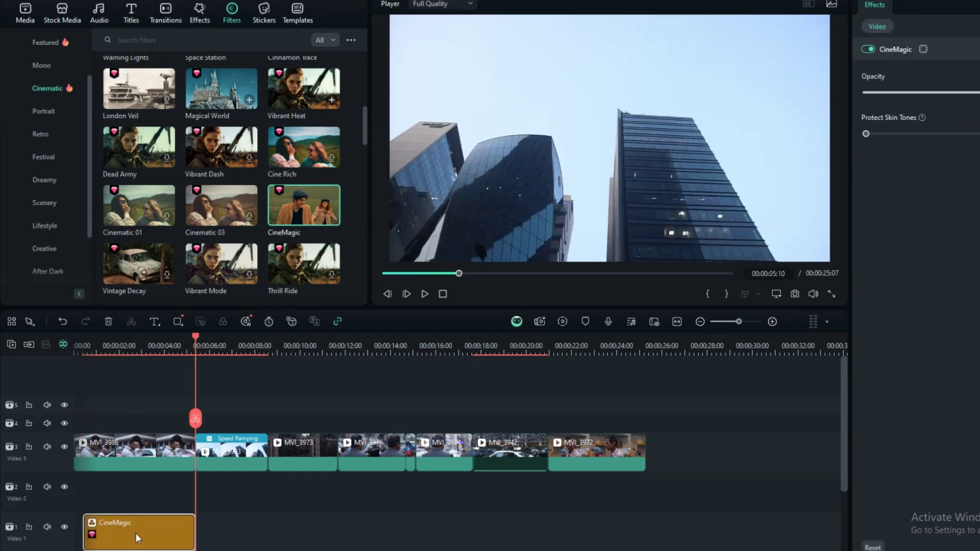
drag(125, 453, 118, 421)
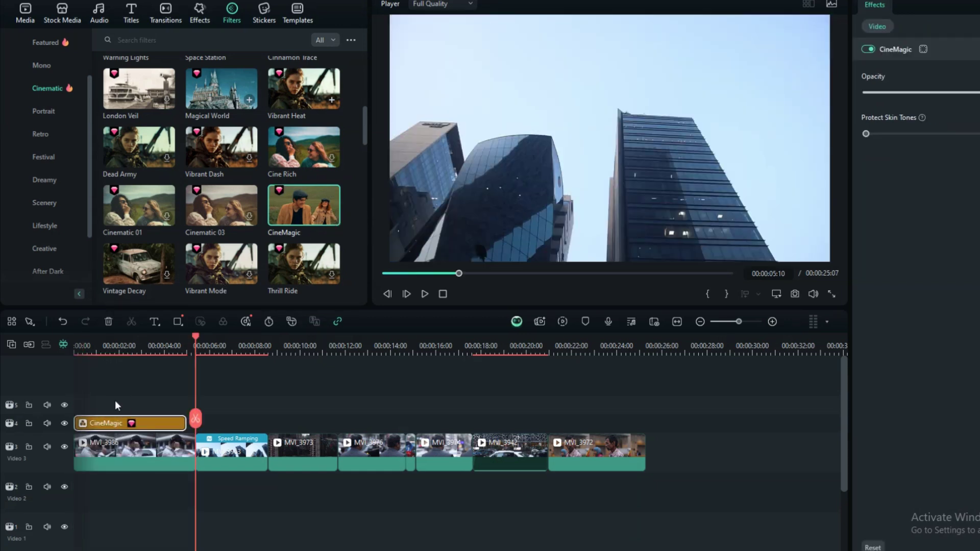
click(116, 406)
drag(195, 418, 131, 420)
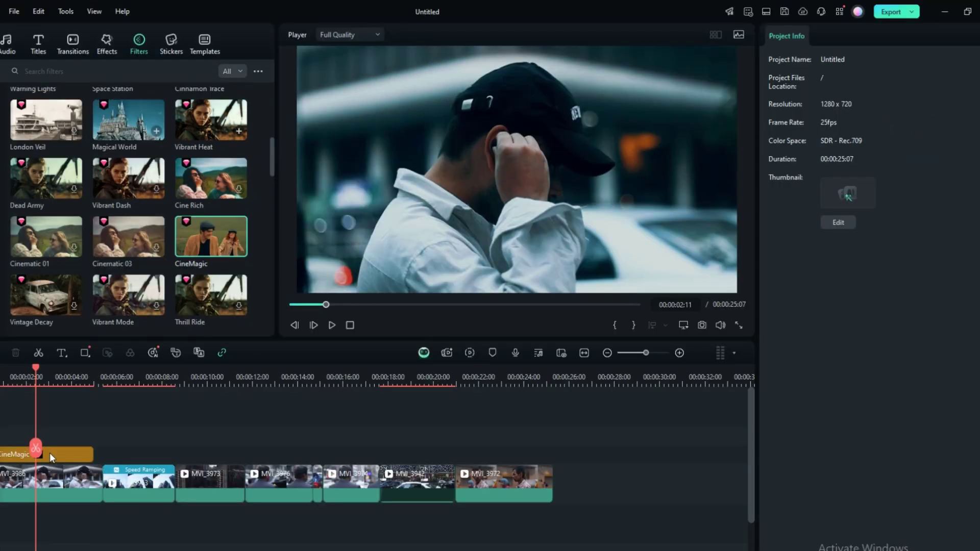
Lower the CineMagic filter's opacity to 78% and check the look further along the first clip
click(144, 427)
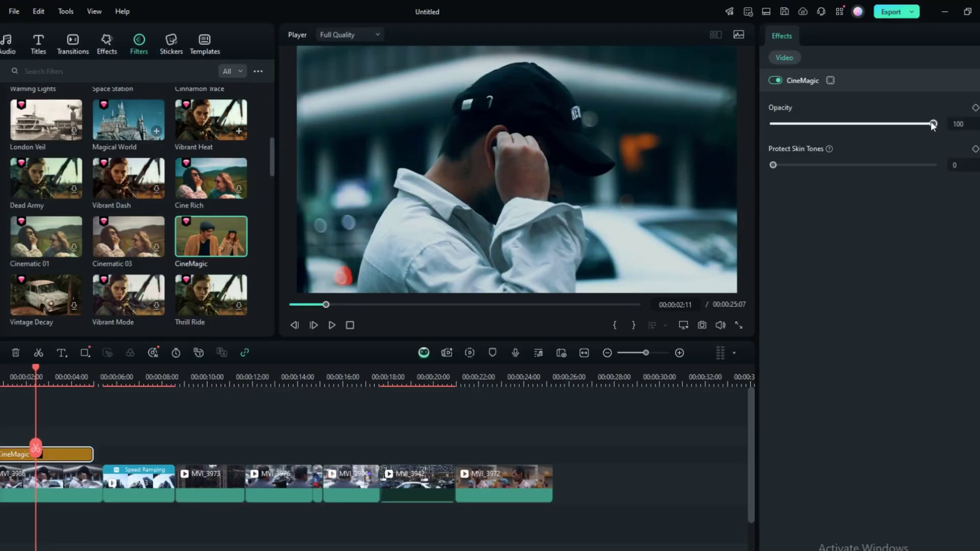
drag(933, 124, 900, 128)
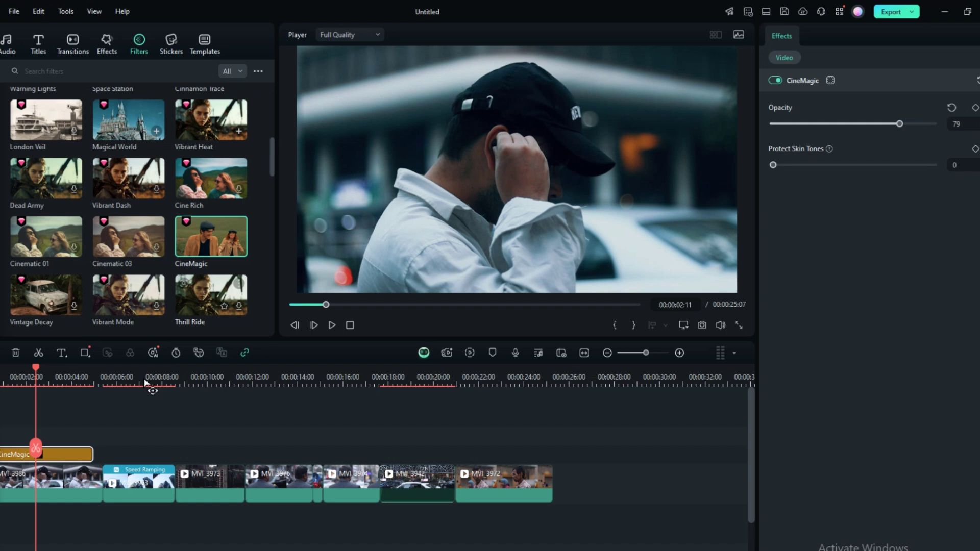
drag(36, 447, 94, 448)
mouse_move(898, 124)
mouse_down()
mouse_move(844, 125)
mouse_move(908, 124)
mouse_move(898, 126)
mouse_up()
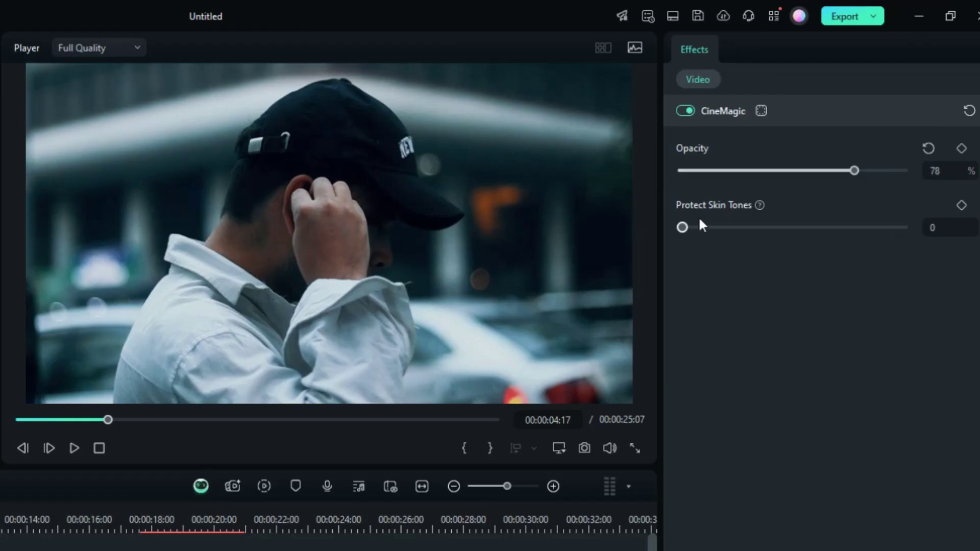
Raise the CineMagic filter's Protect Skin Tones setting to 69 and then to its maximum
drag(683, 228, 741, 240)
drag(810, 230, 835, 226)
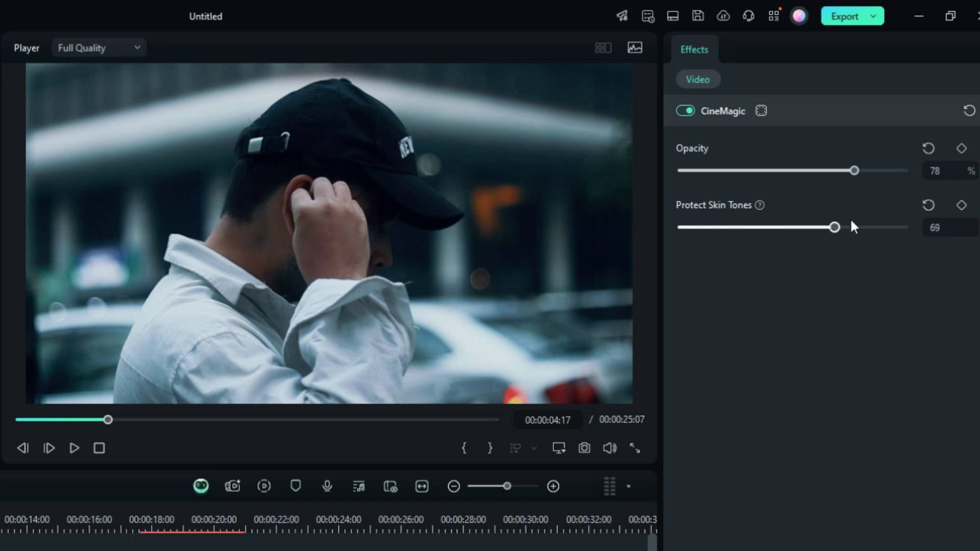
click(905, 227)
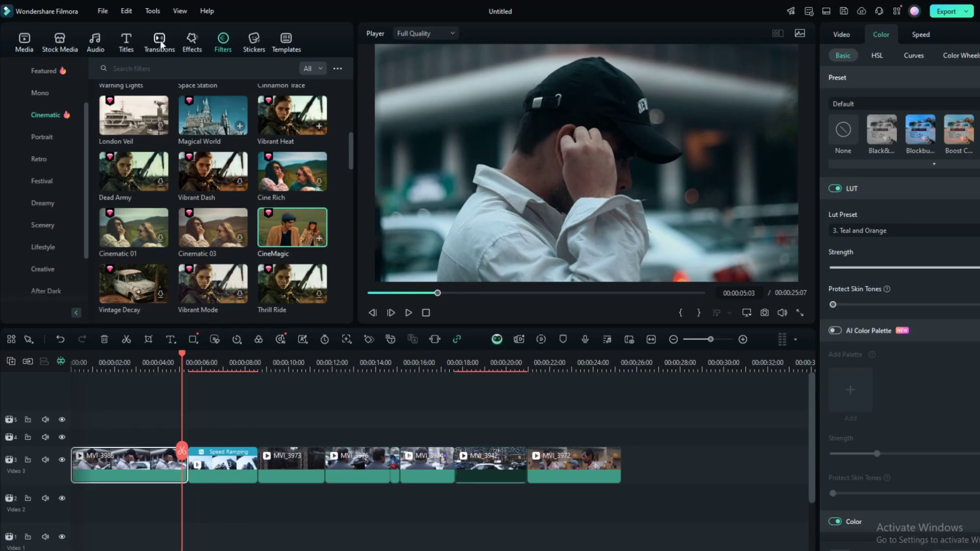
Add the Cinematic Digital transition from the Light category at the cut between the first clip and the speed-ramped second clip
click(160, 41)
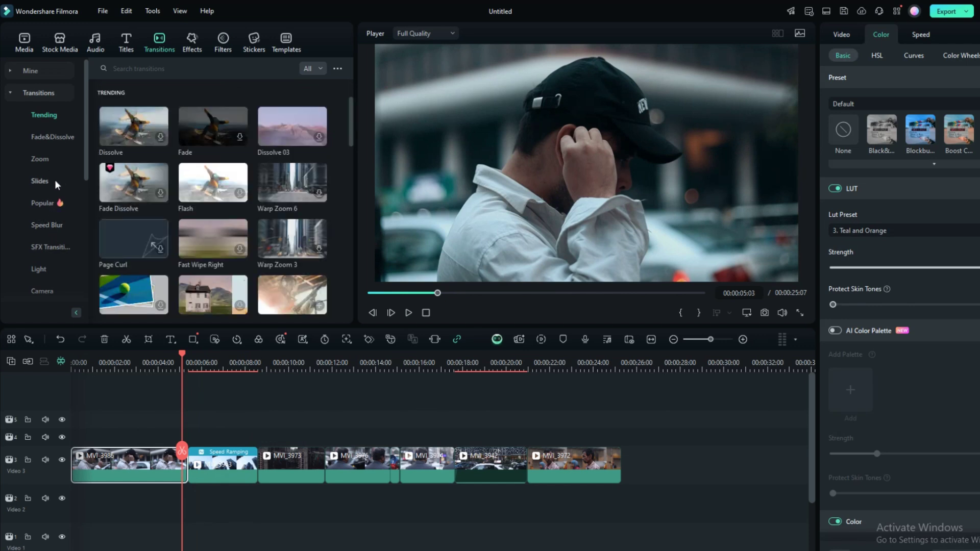
scroll(46, 188, down, 3)
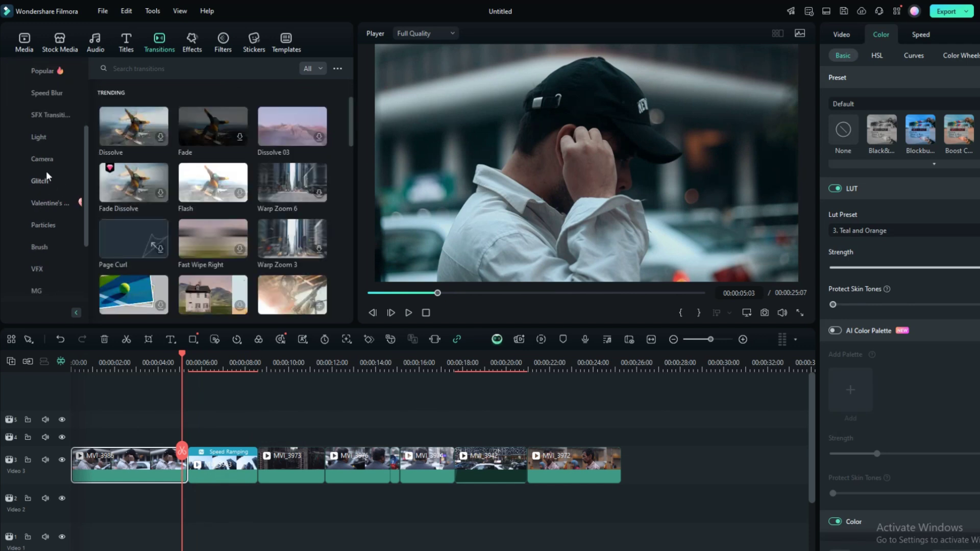
click(47, 137)
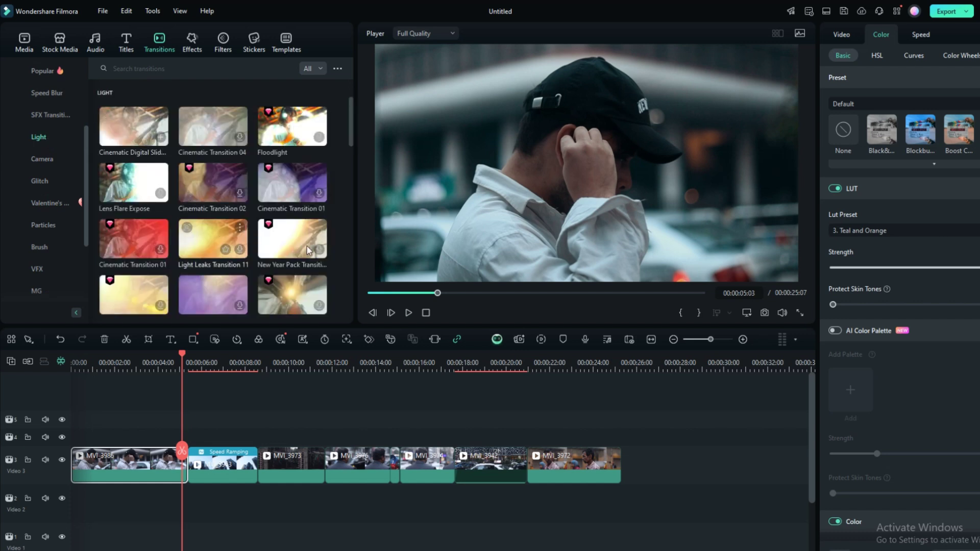
scroll(230, 189, down, 1)
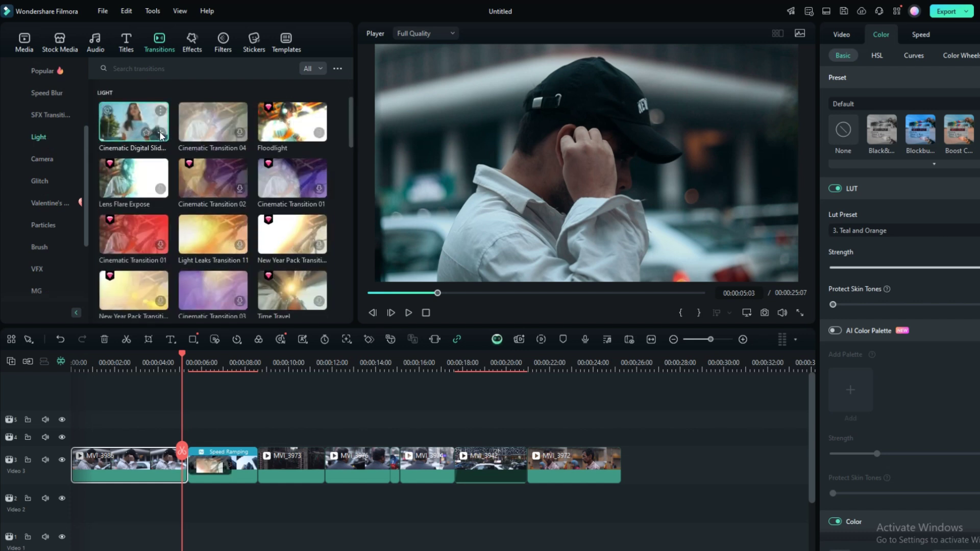
drag(160, 134, 180, 460)
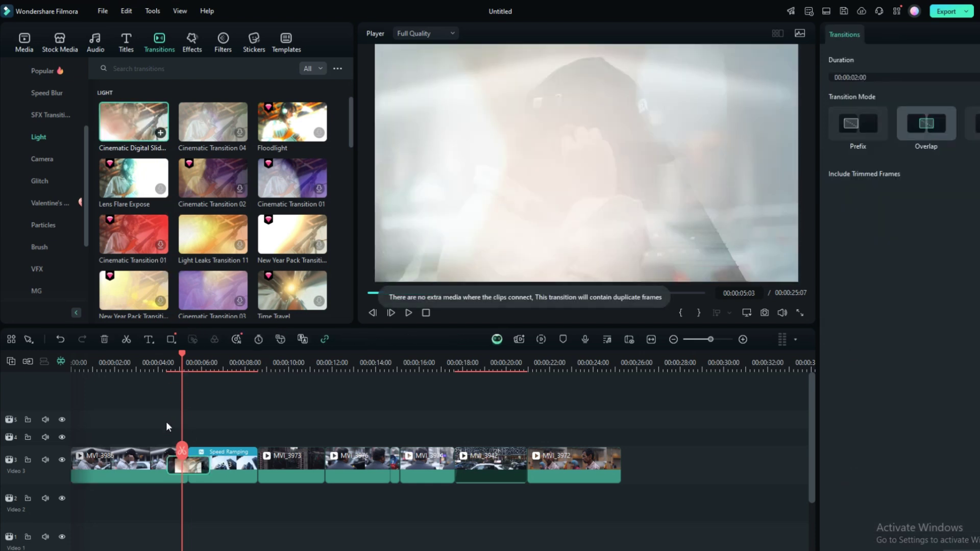
click(168, 435)
click(225, 431)
Look through the title library, the trending music, and the AI Music and Text to Speech audio tools
click(126, 41)
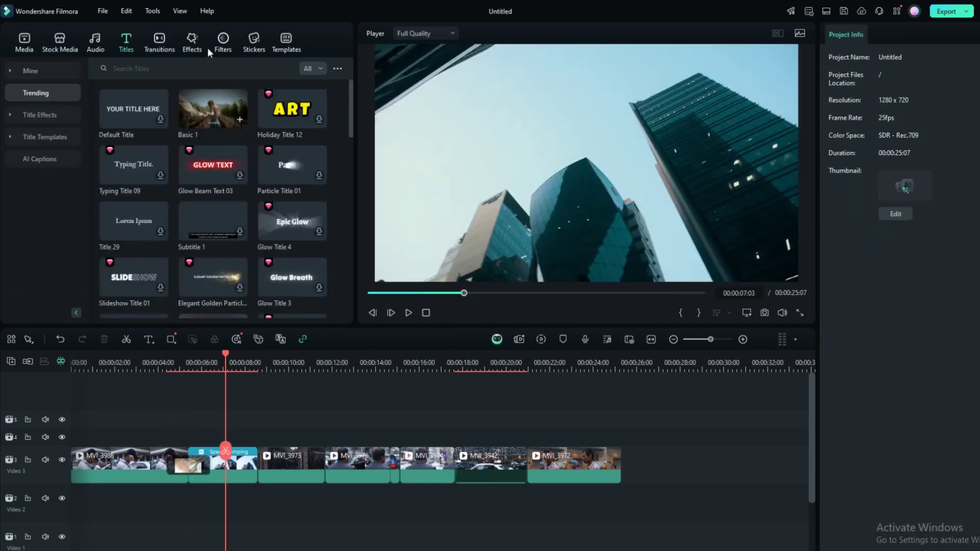
click(95, 41)
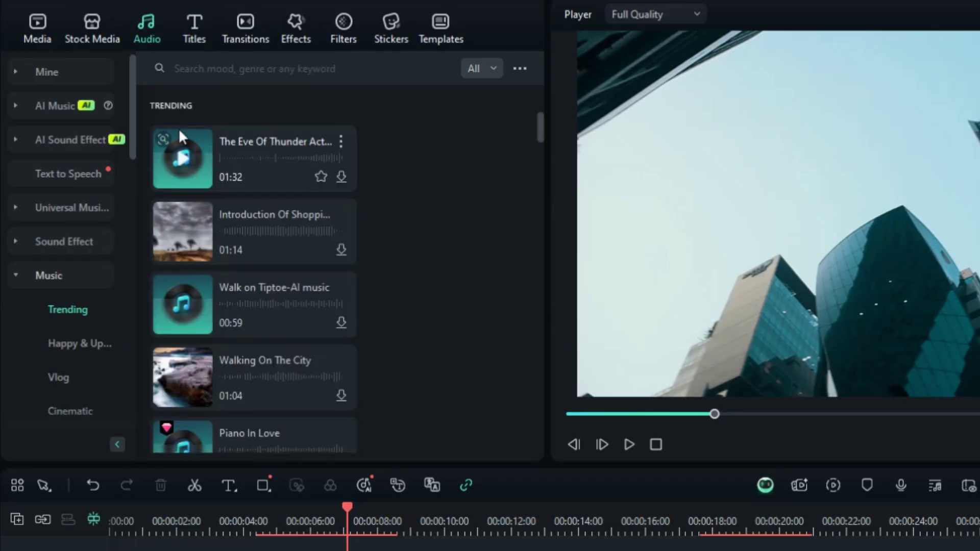
scroll(195, 165, down, 5)
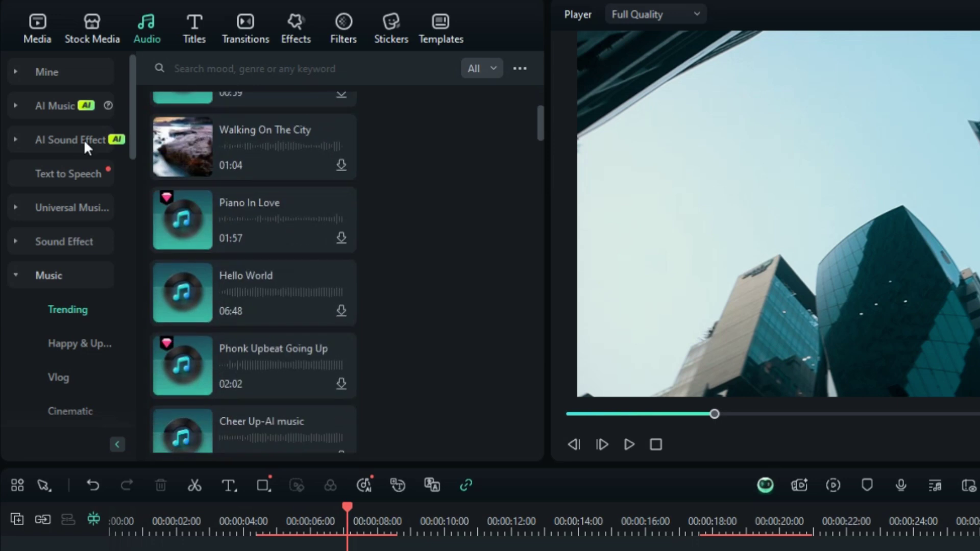
click(63, 103)
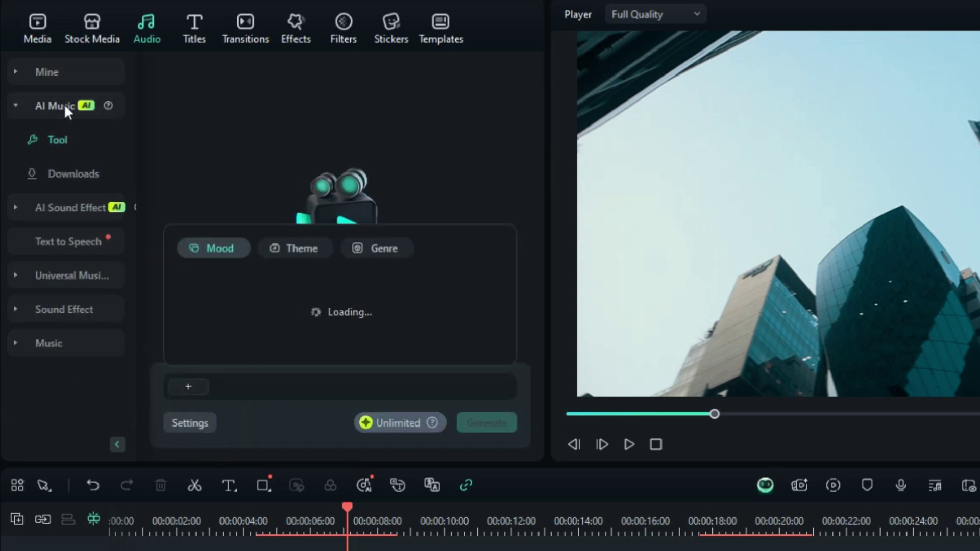
click(14, 104)
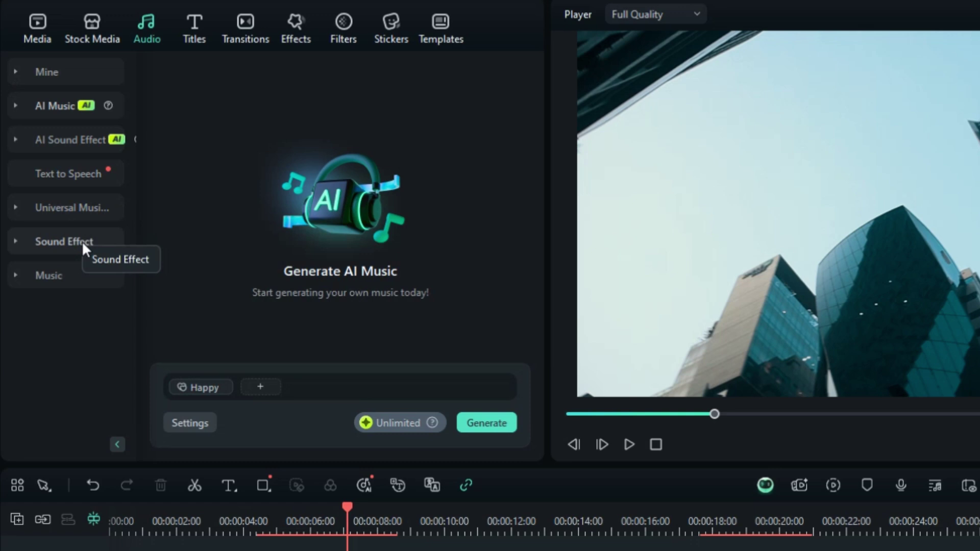
click(79, 176)
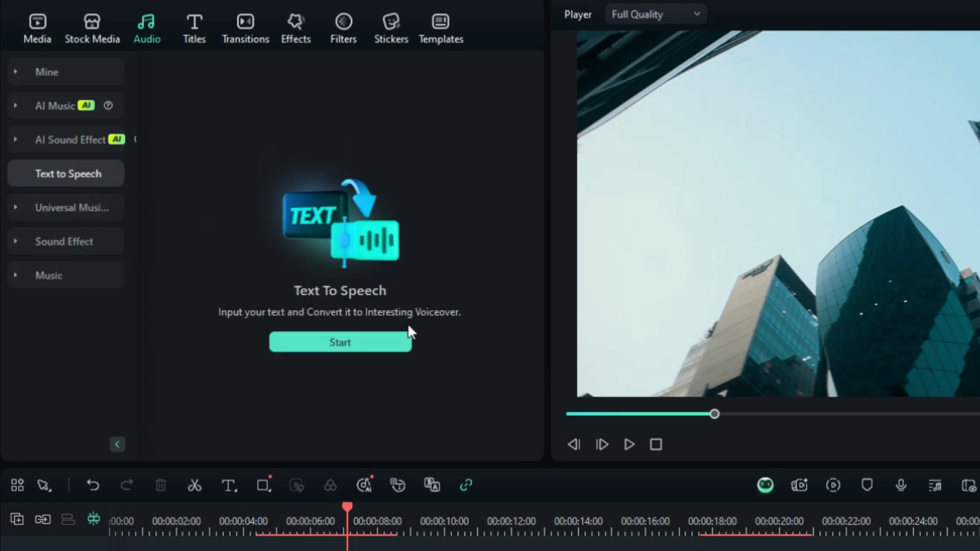
Generate AI music with the Happy mood, Vlogs theme and Pop genre
click(56, 104)
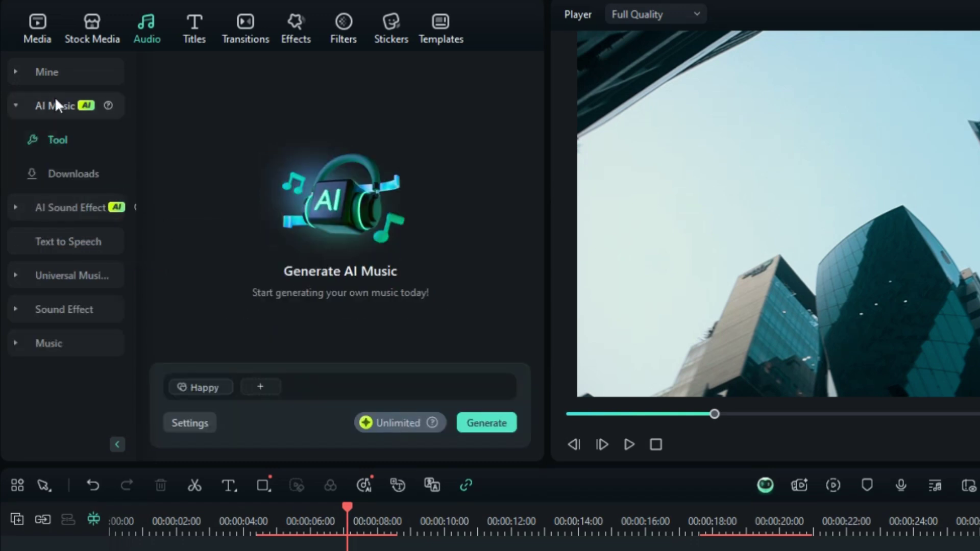
mouse_move(220, 394)
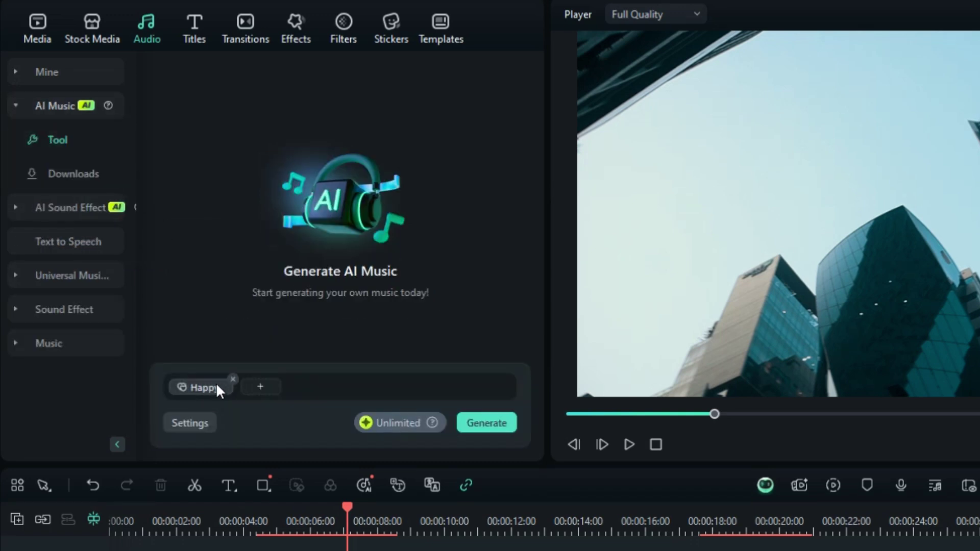
click(261, 387)
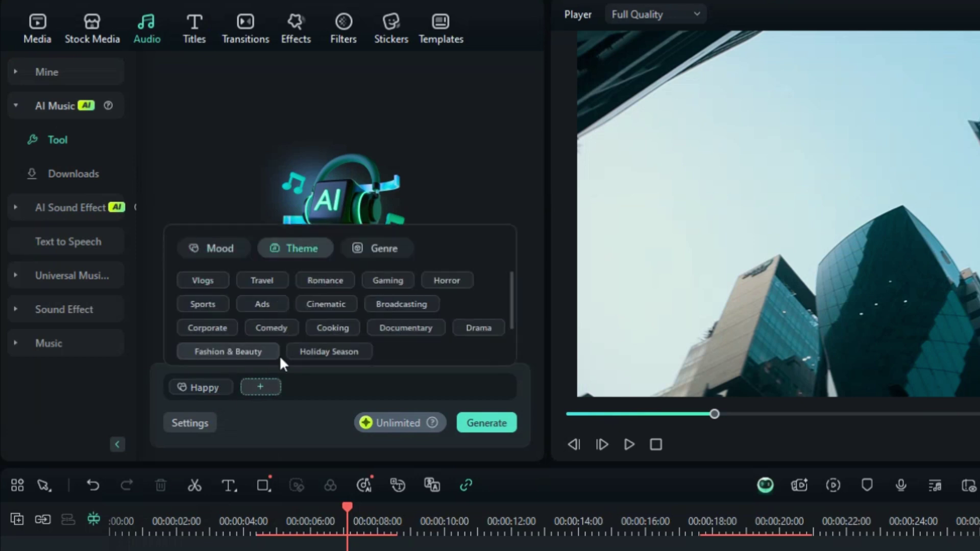
click(221, 282)
click(327, 385)
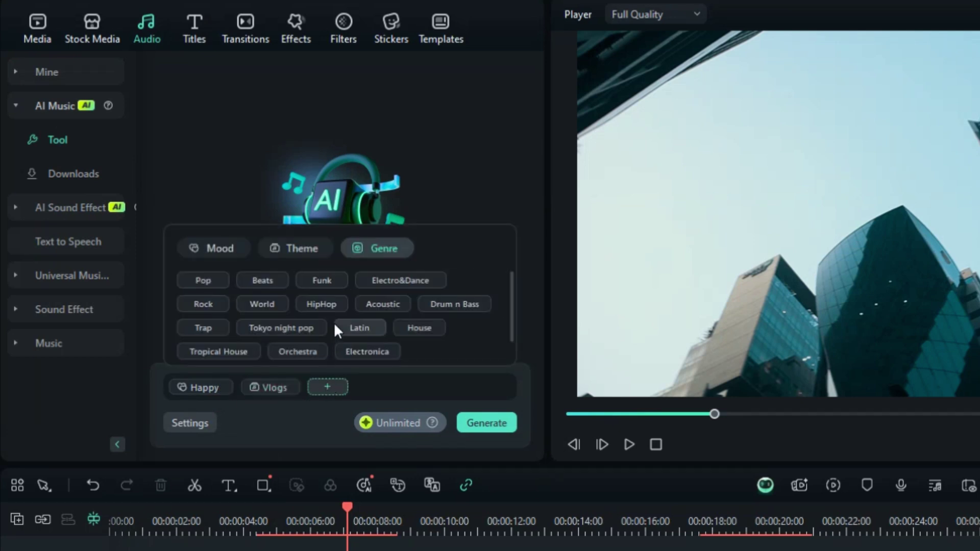
click(206, 283)
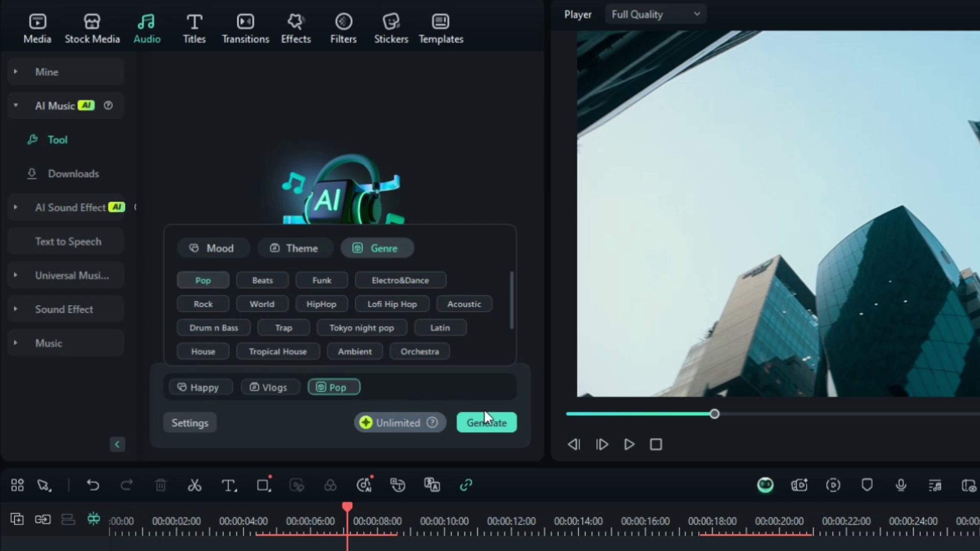
click(489, 425)
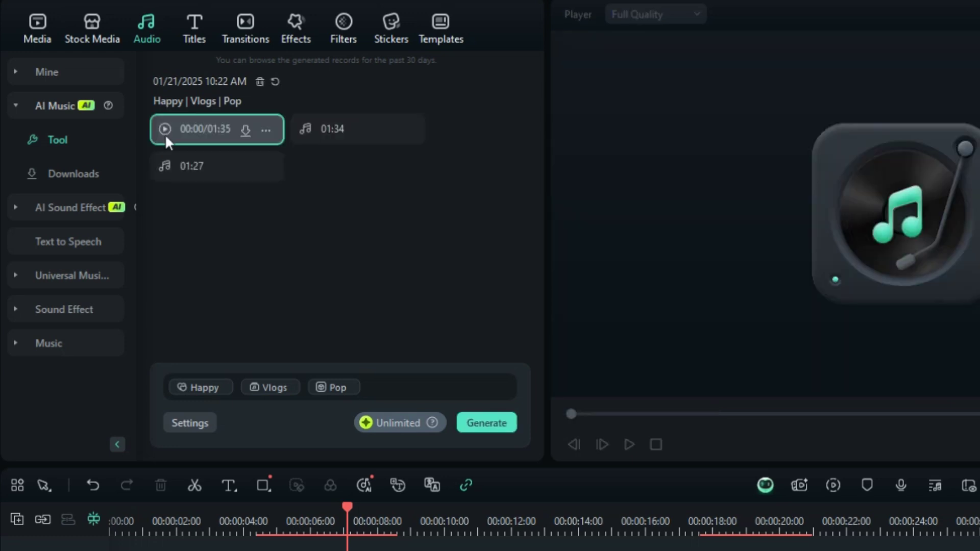
Preview and download the generated 01:35 track, and place it on the Audio 1 track near the start of the timeline
click(164, 129)
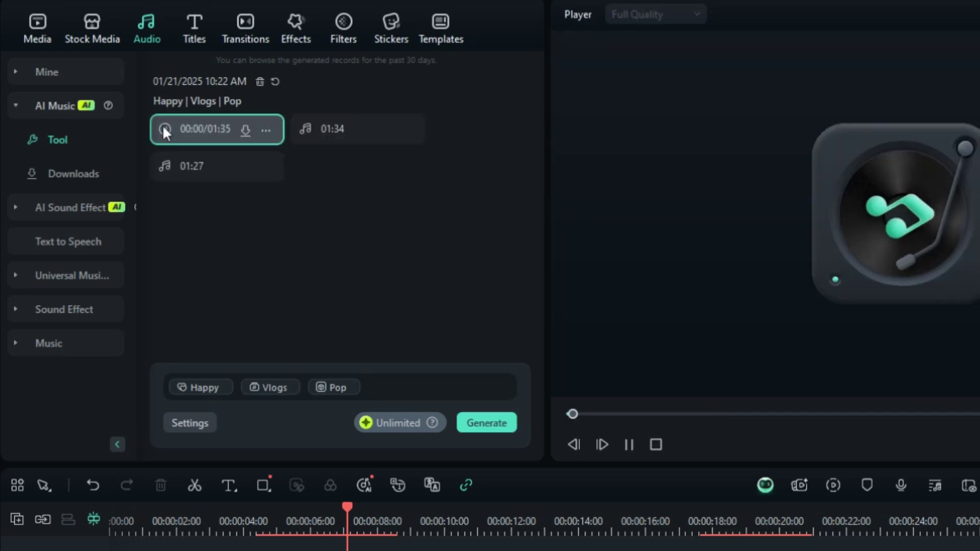
click(246, 129)
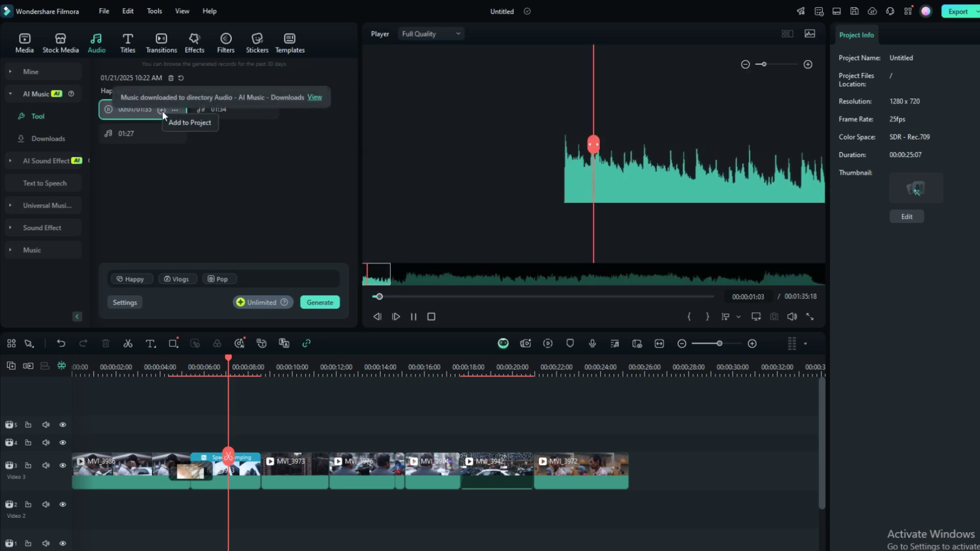
drag(161, 112, 39, 486)
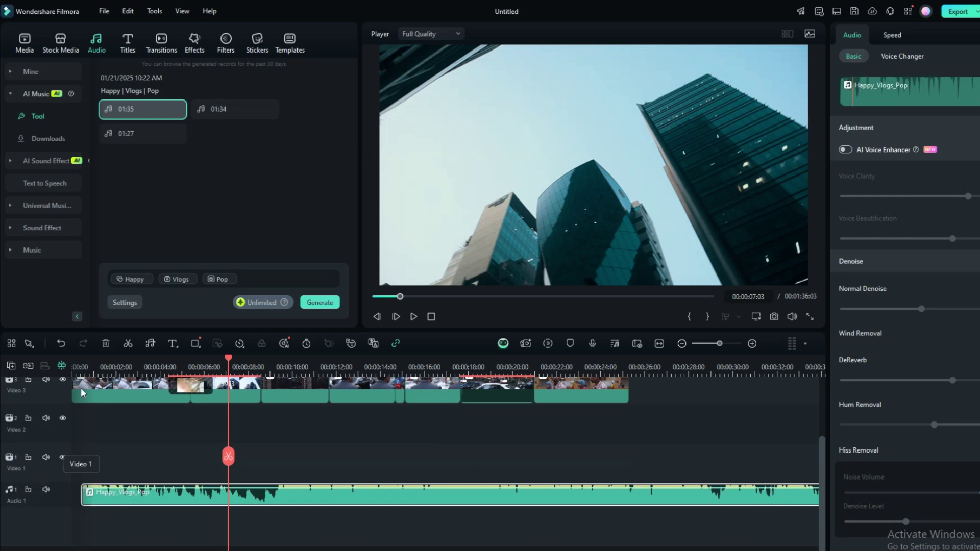
Align the music clip with the start of the timeline and trim its end to match the end of the video
click(63, 342)
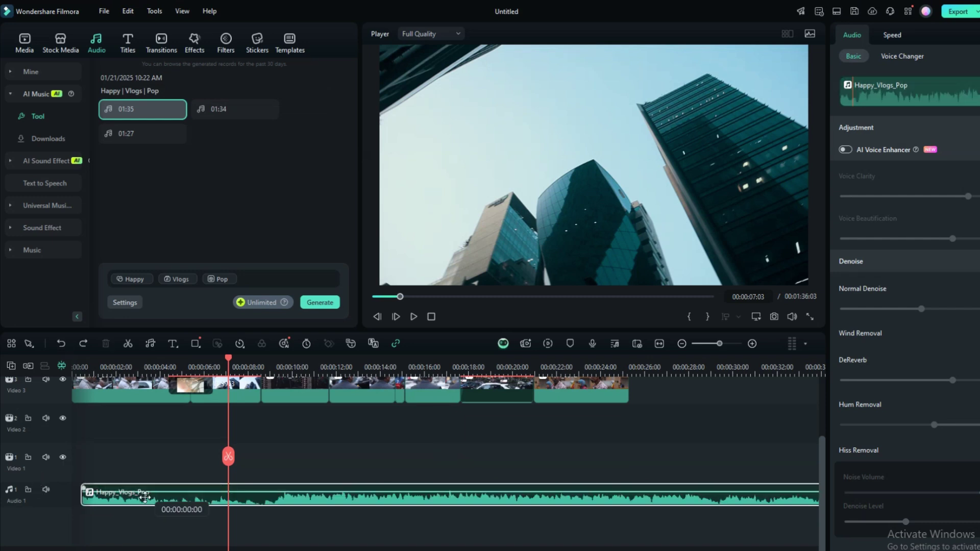
drag(153, 500, 144, 500)
drag(719, 343, 712, 344)
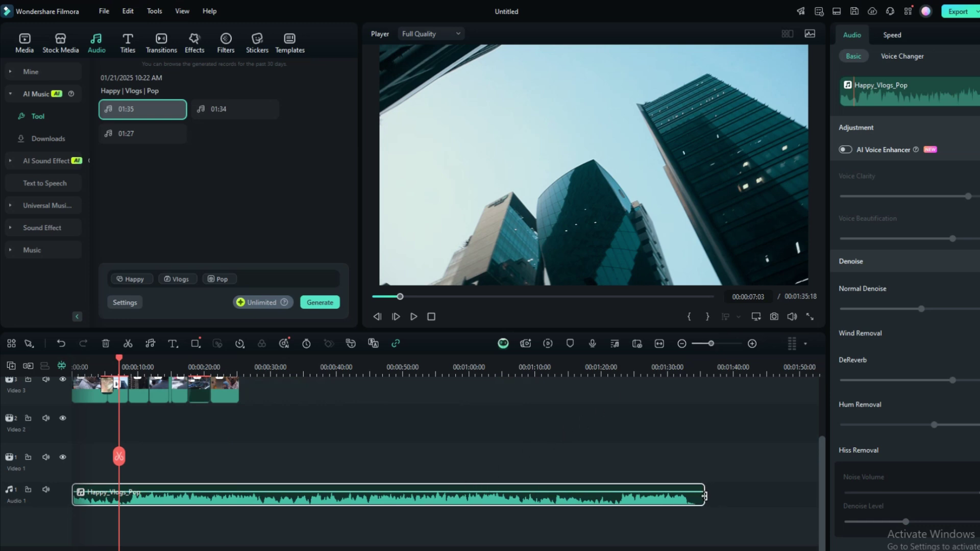
drag(704, 496, 238, 494)
click(167, 463)
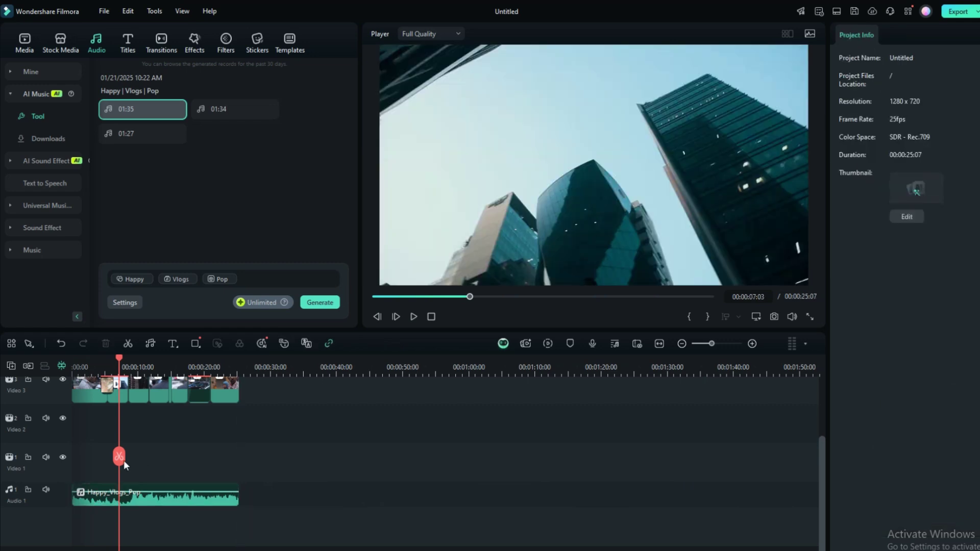
Shorten the end of the flag clip on Video 3 so it lasts about 2 seconds, with the following clips closed up behind it
mouse_move(124, 461)
mouse_down()
mouse_move(180, 461)
mouse_move(134, 461)
mouse_up()
click(138, 502)
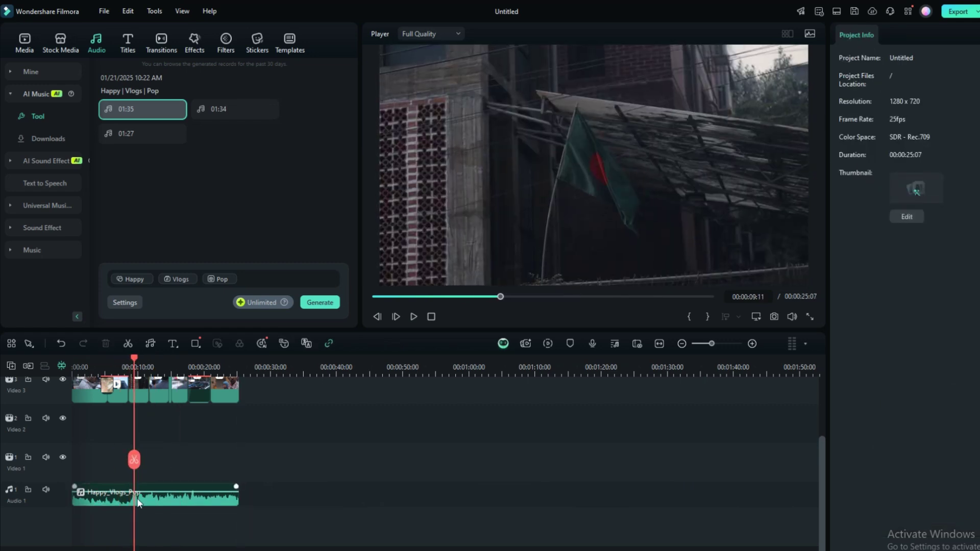
click(145, 417)
drag(712, 344, 719, 345)
drag(251, 459, 238, 461)
click(265, 398)
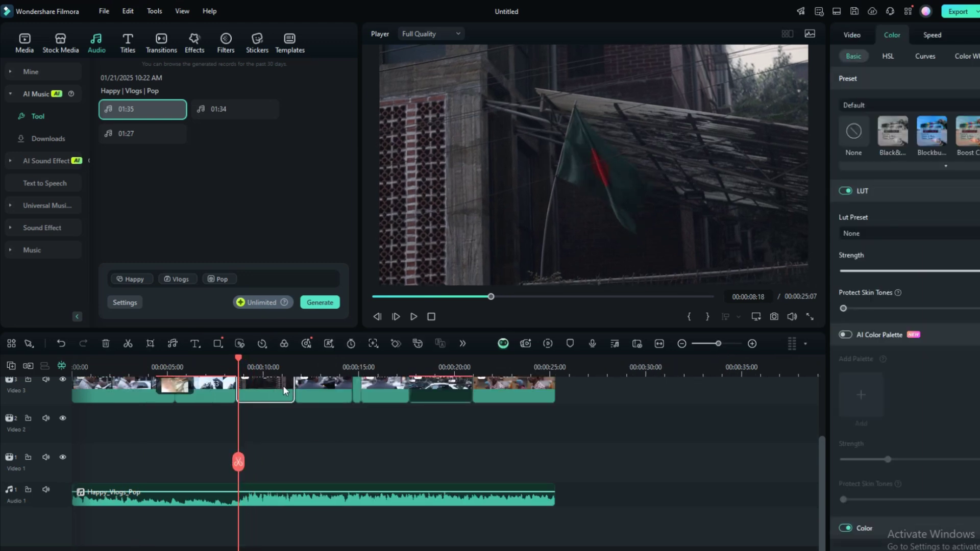
drag(295, 382, 284, 417)
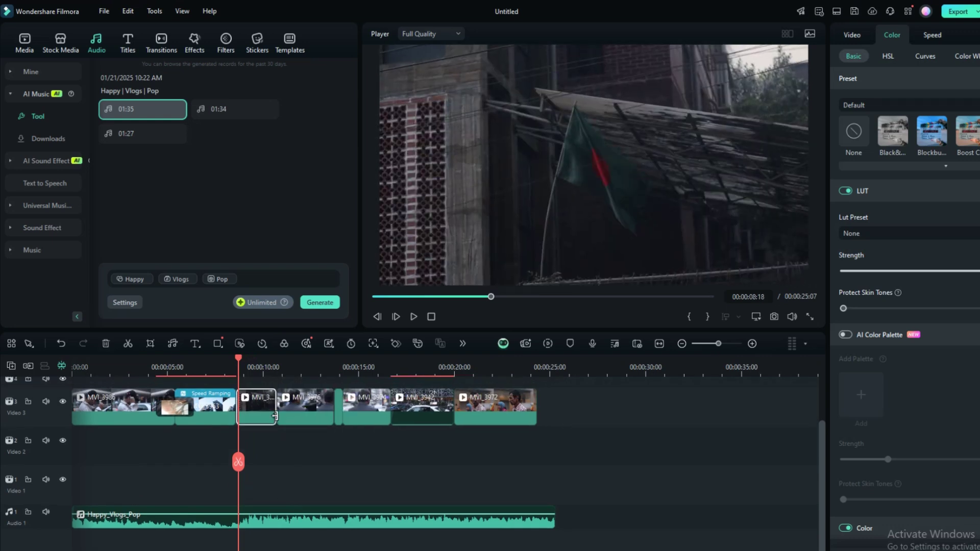
click(292, 432)
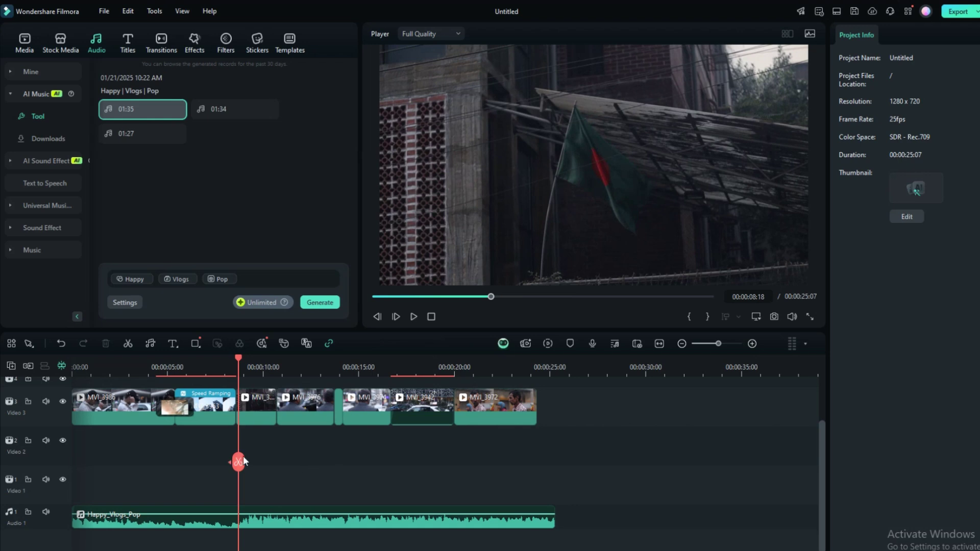
Scrub the timeline to check the end of the footage and the red-text image clip around 17 seconds
drag(238, 461, 537, 436)
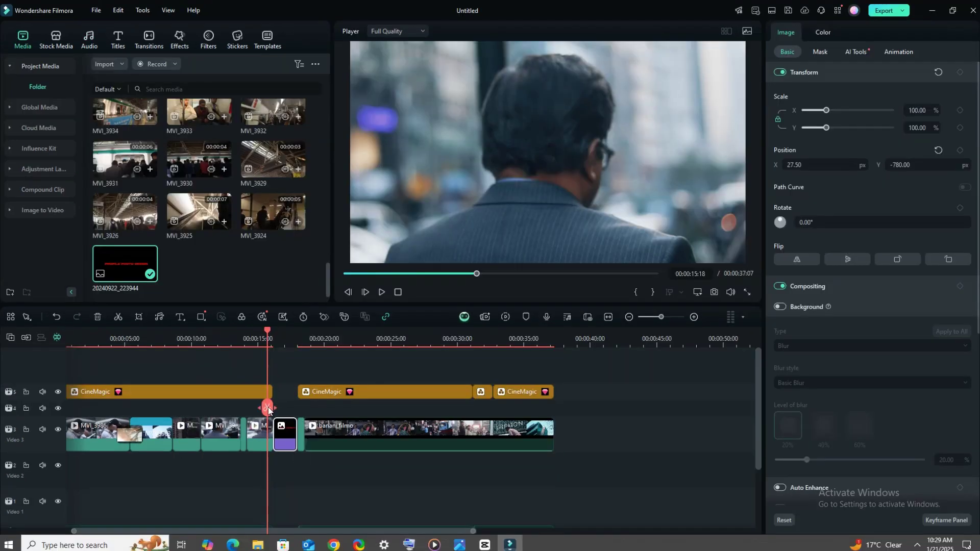
drag(268, 410, 284, 408)
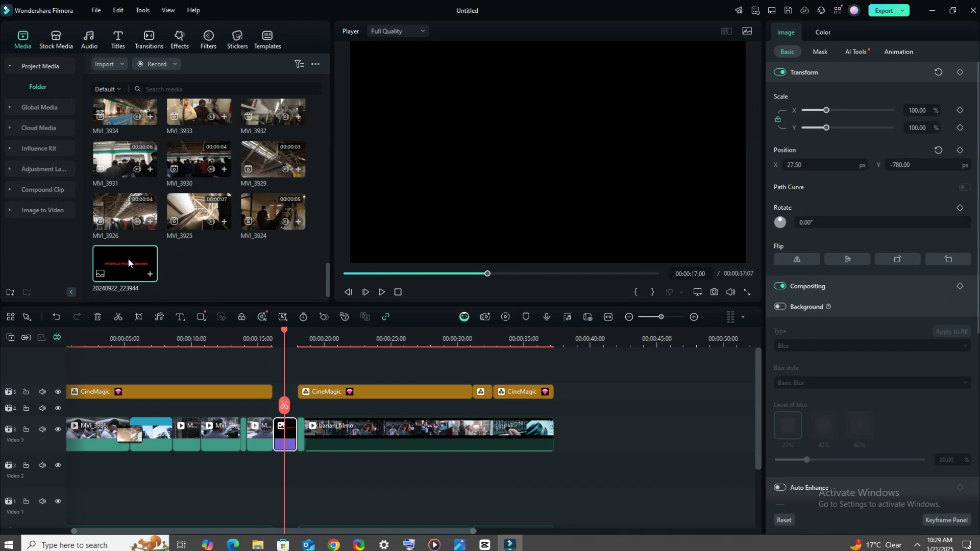
click(152, 338)
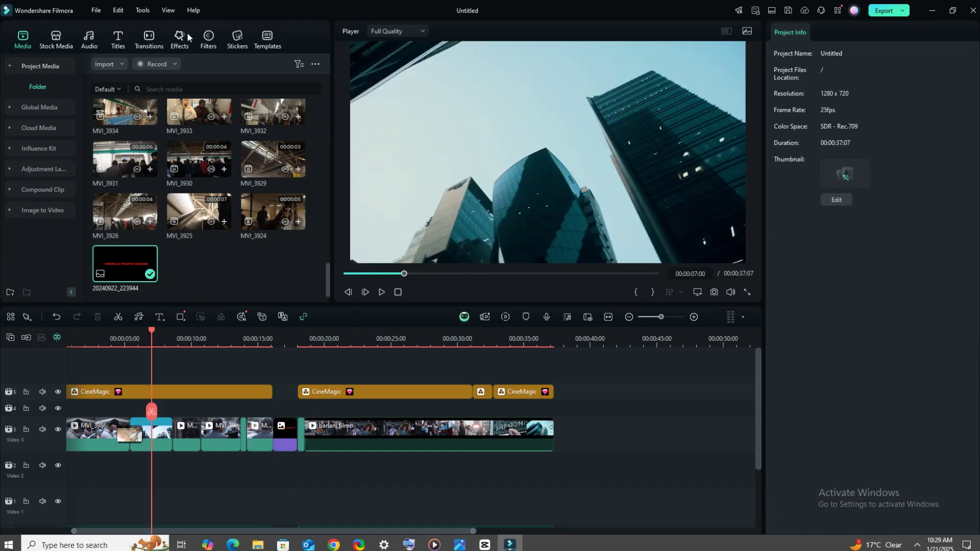
Search the effects library for "movie bar" and preview the Cinema 21:9 effect
click(187, 34)
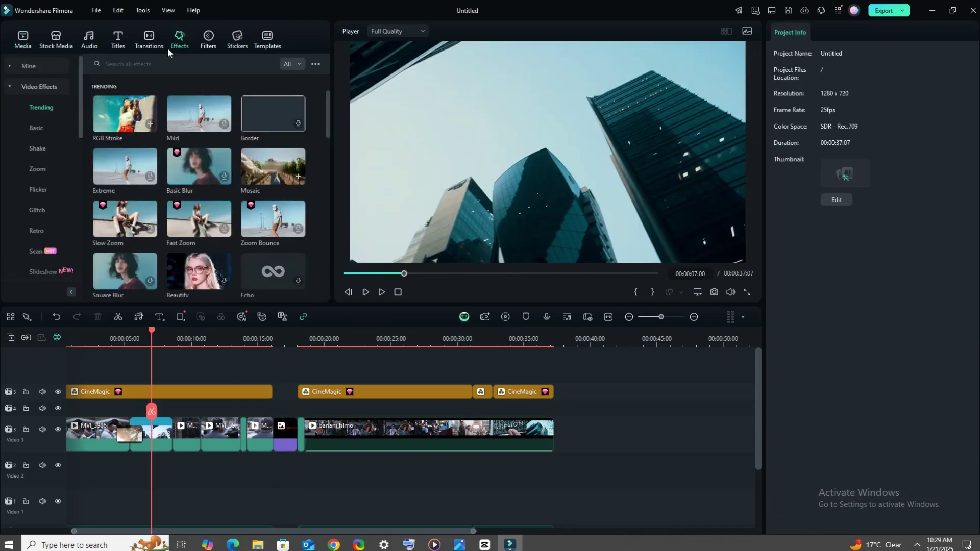
click(138, 65)
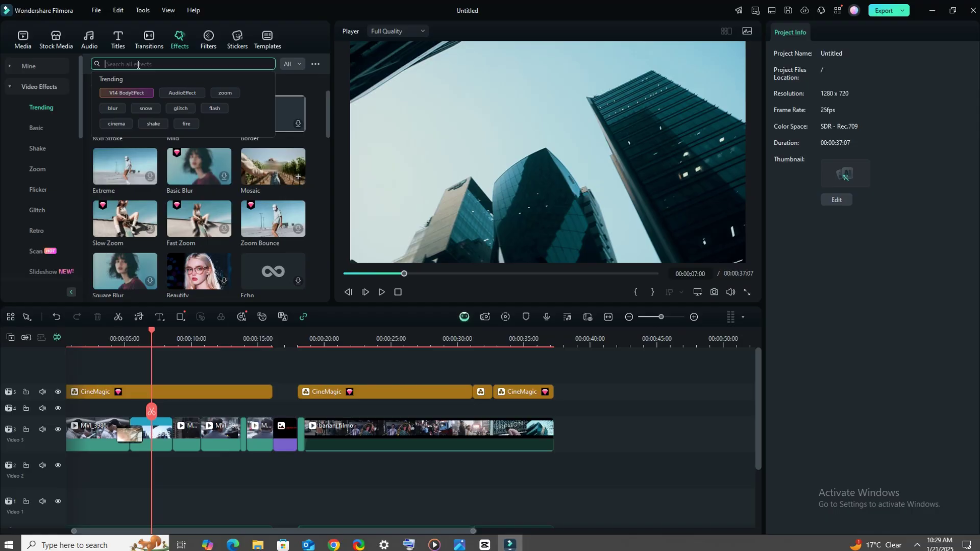
text(movi)
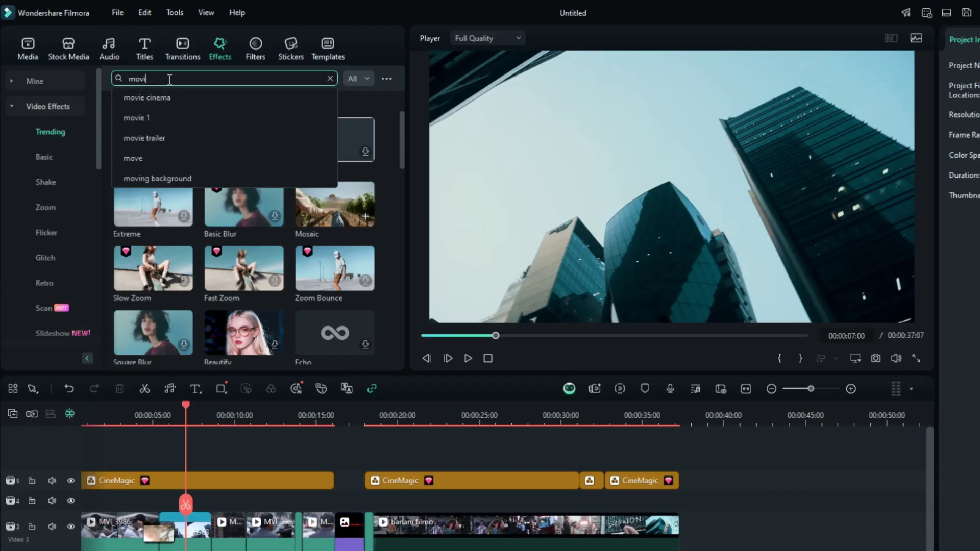
text(e)
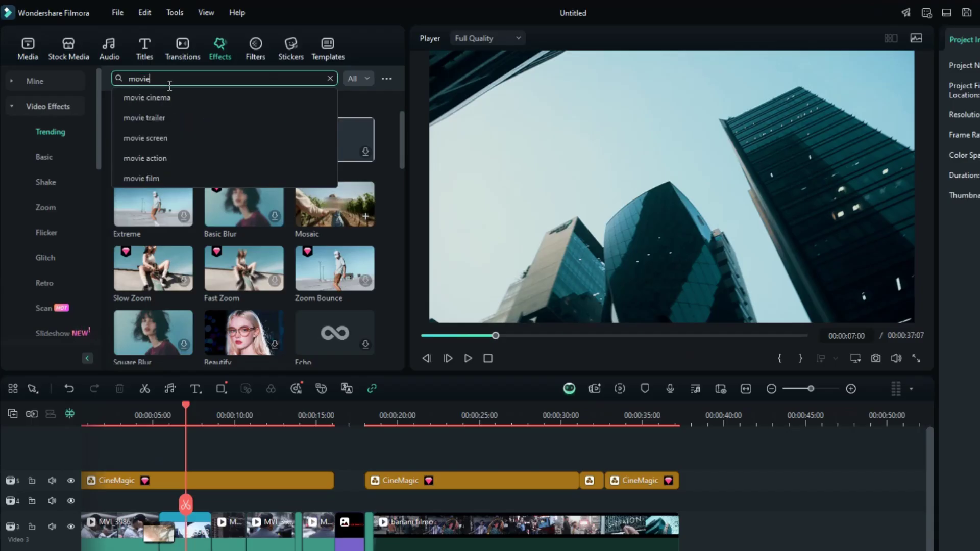
text( bar)
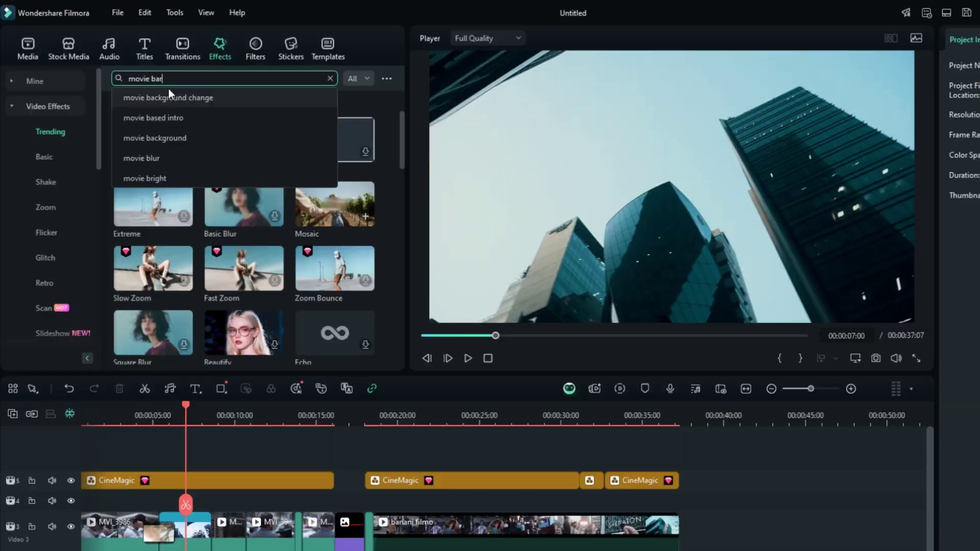
key(Return)
click(179, 127)
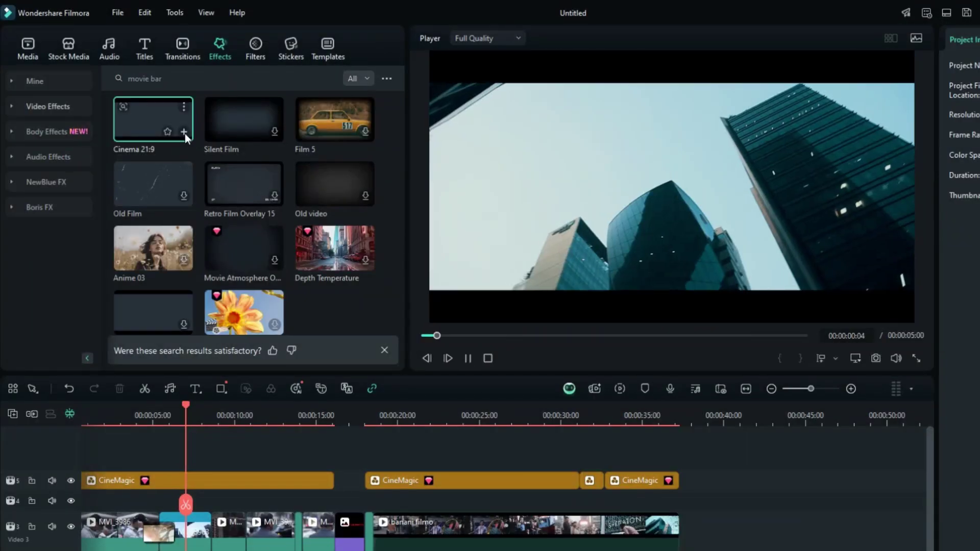
Place the Cinema 21:9 effect above the CineMagic clips at the timeline start and extend it to the end of the video
click(184, 132)
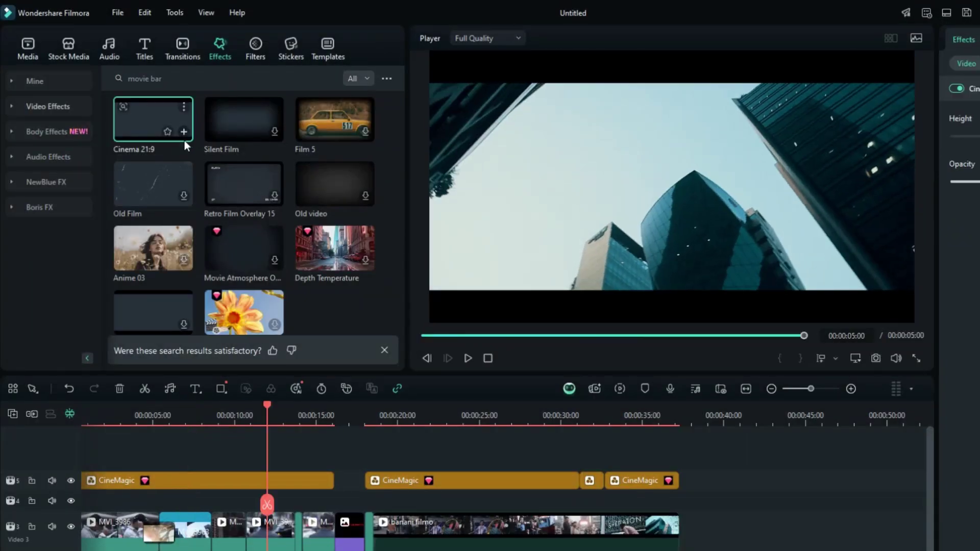
drag(153, 119, 112, 458)
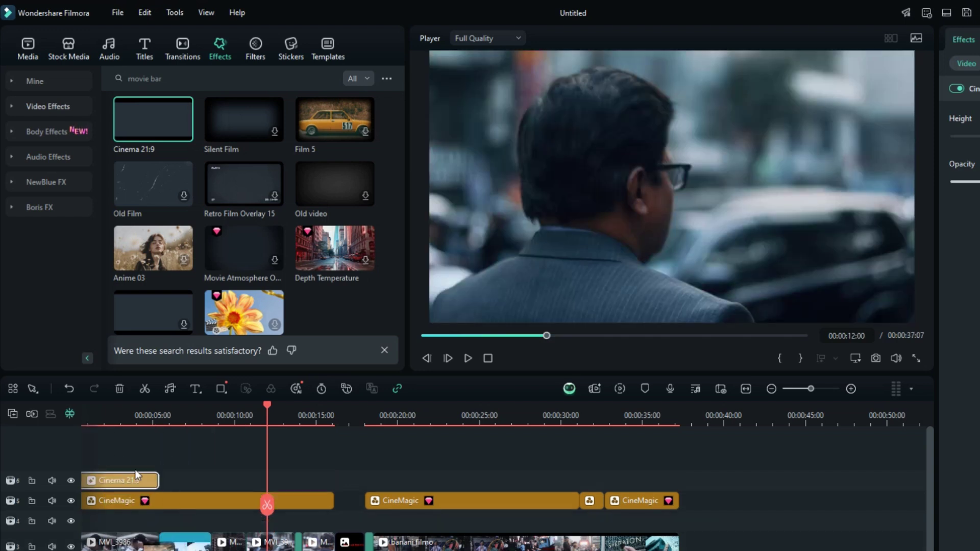
drag(158, 481, 678, 487)
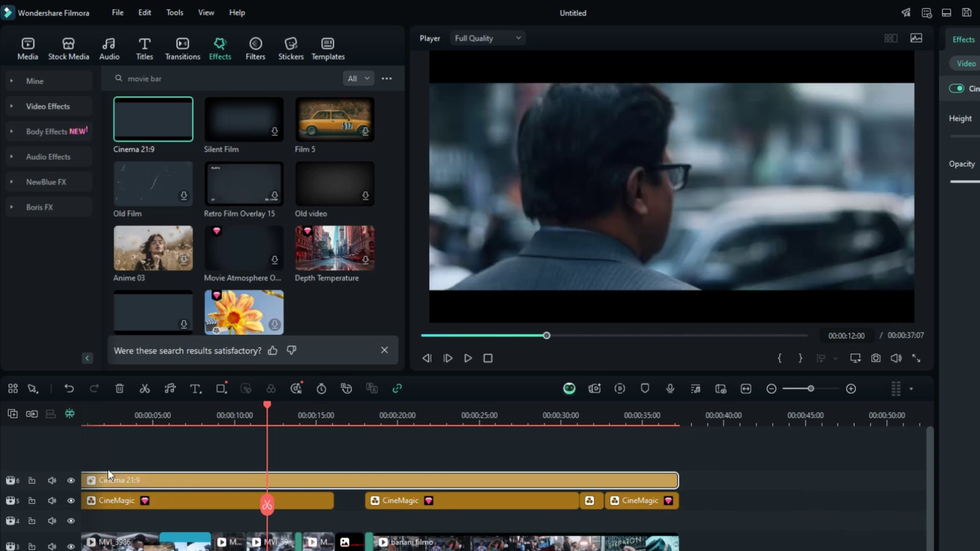
click(109, 470)
drag(268, 500, 176, 494)
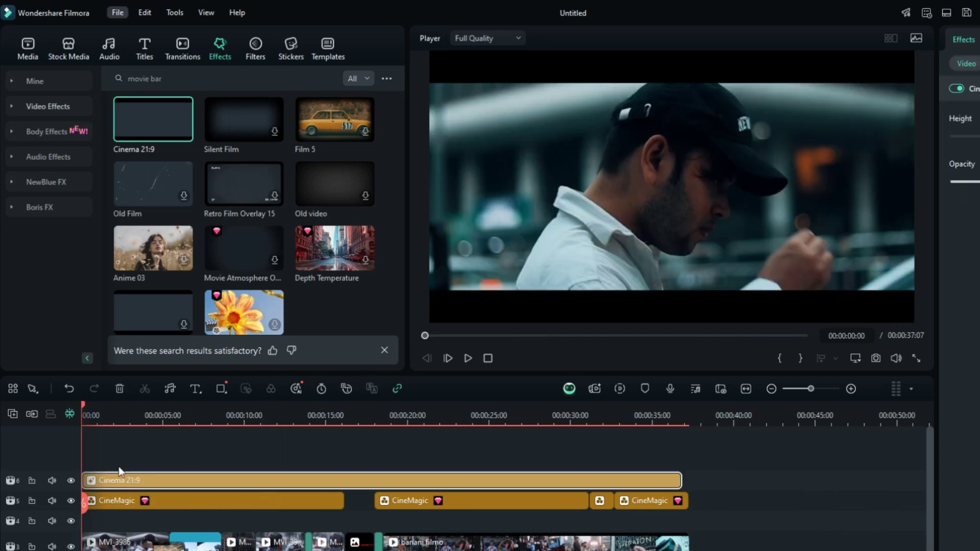
Add the Default Title at the start of the timeline and replace its text with "dhaka"
key(alt+4)
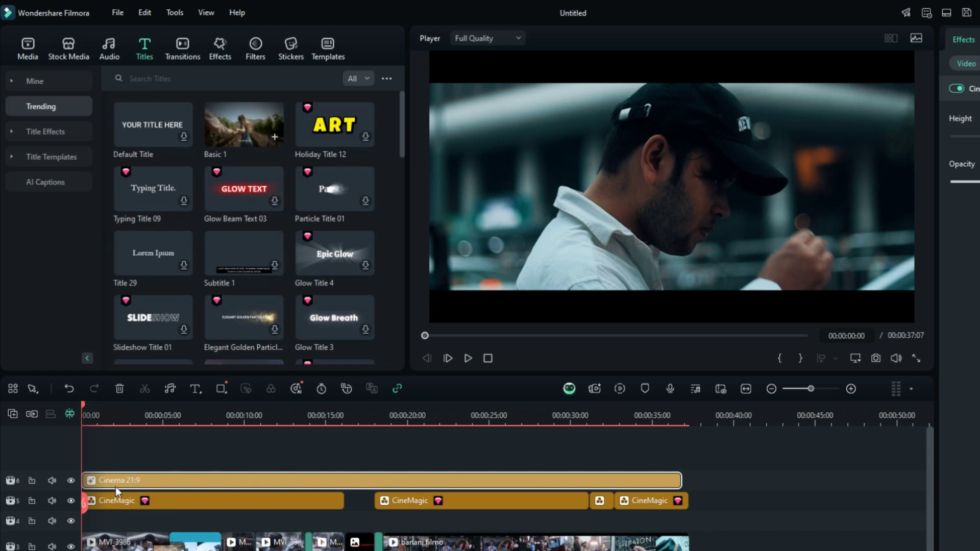
click(104, 502)
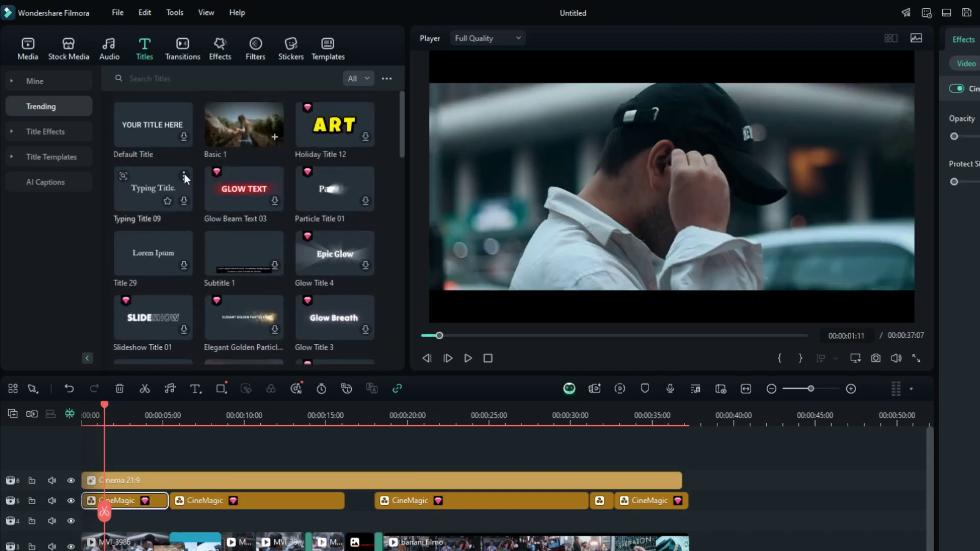
click(183, 137)
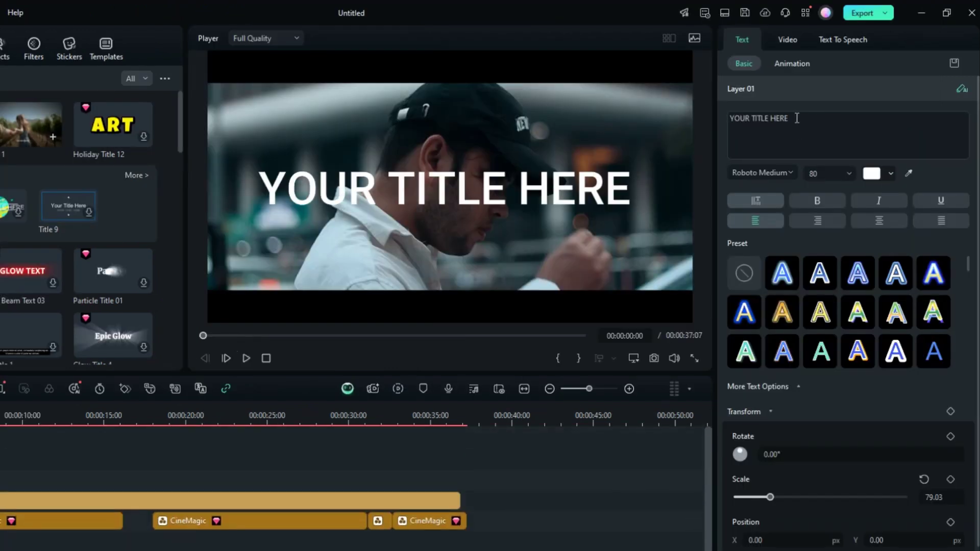
drag(797, 118, 691, 118)
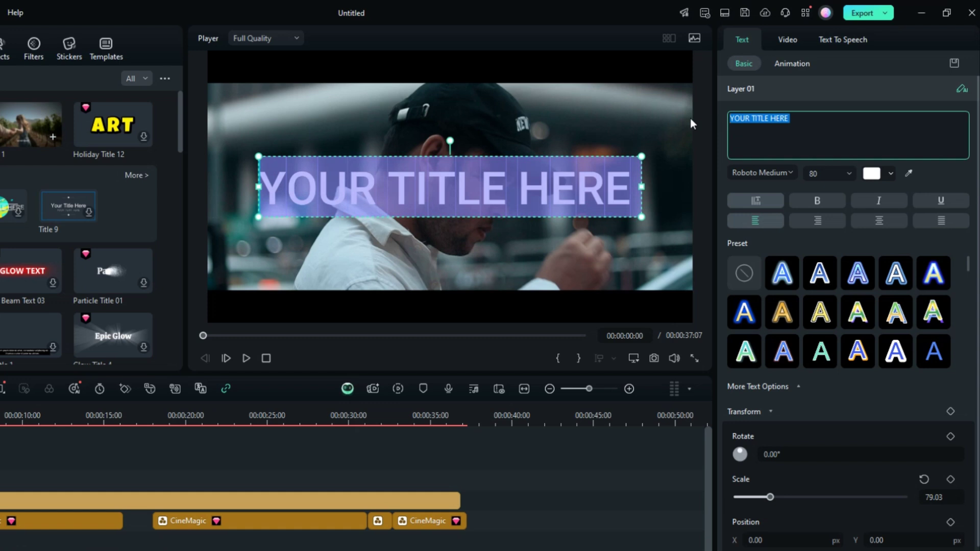
key(BackSpace)
text(d)
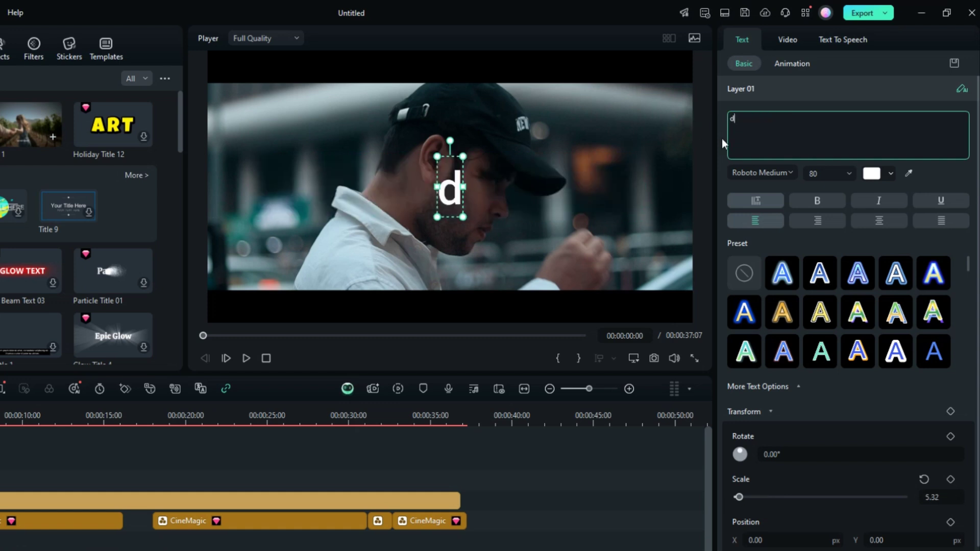
text(haka)
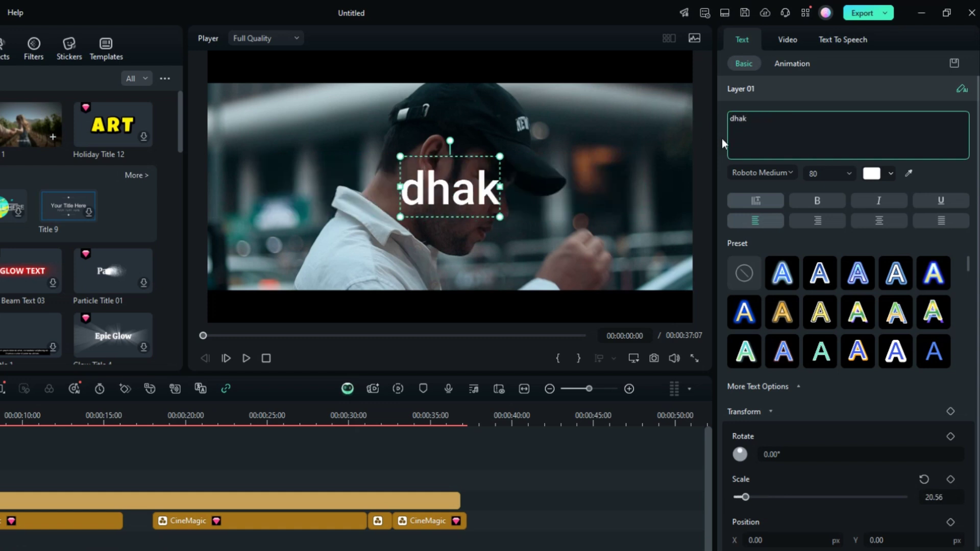
Browse the local fonts and set the title's font to Poppins Bold
click(773, 174)
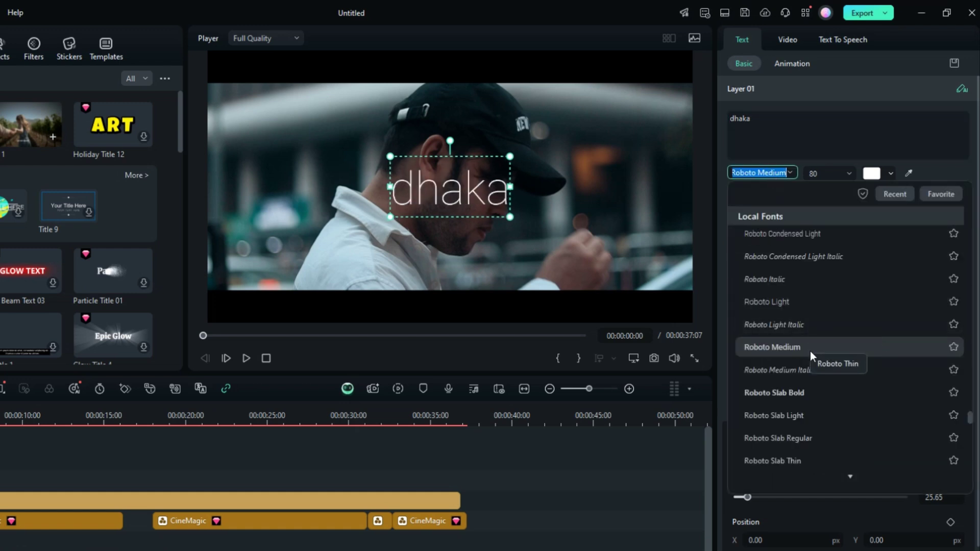
scroll(810, 357, down, 10)
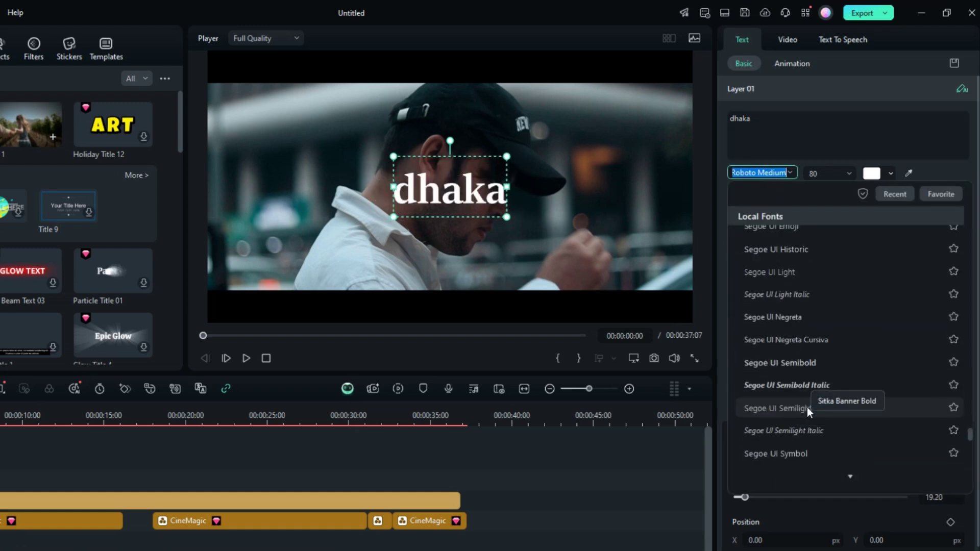
scroll(764, 273, up, 10)
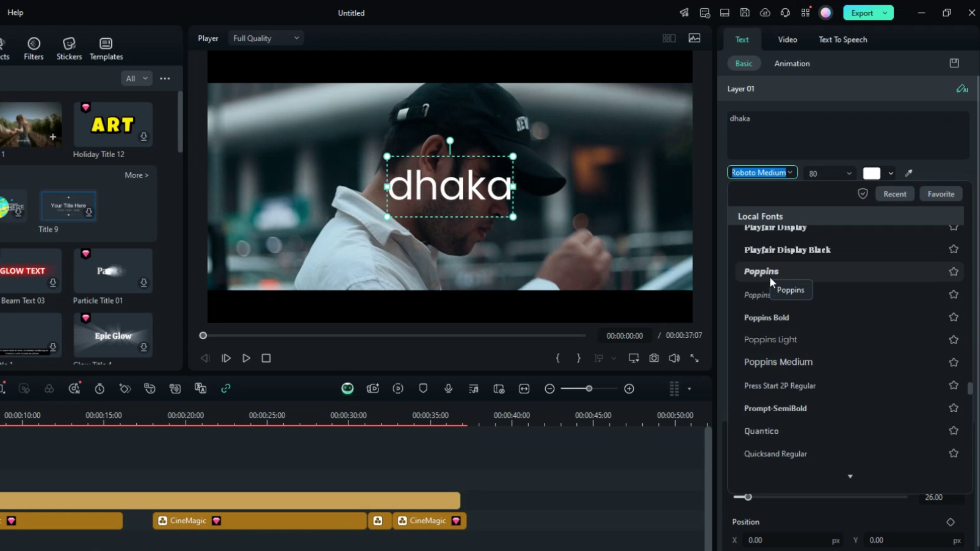
scroll(770, 277, up, 3)
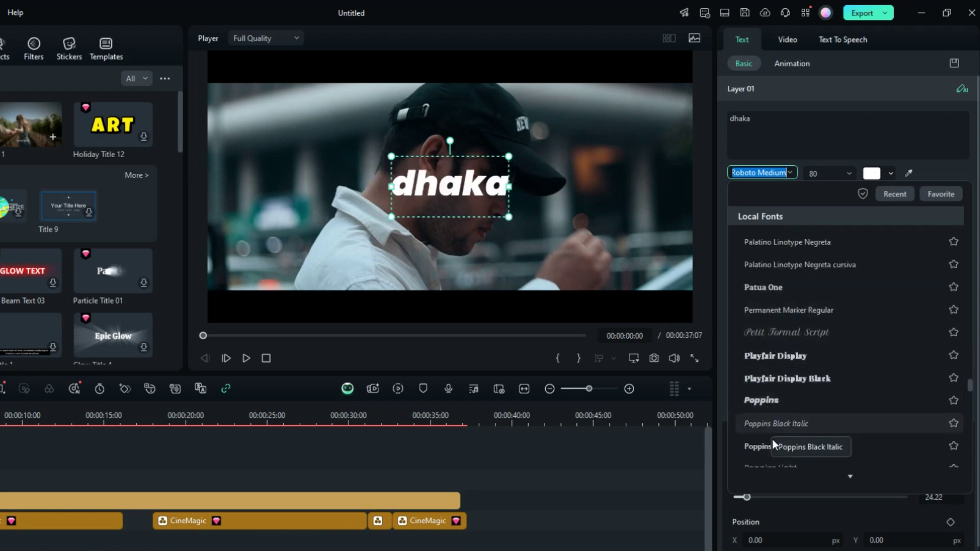
click(773, 445)
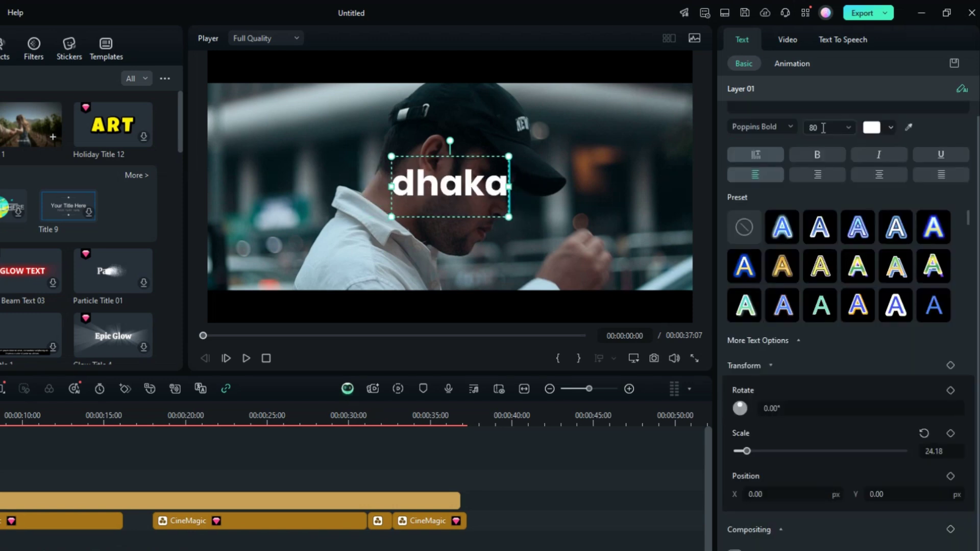
Give the title a custom yellow-orange color and enlarge it to about font size 105, keeping it horizontally centered
click(877, 128)
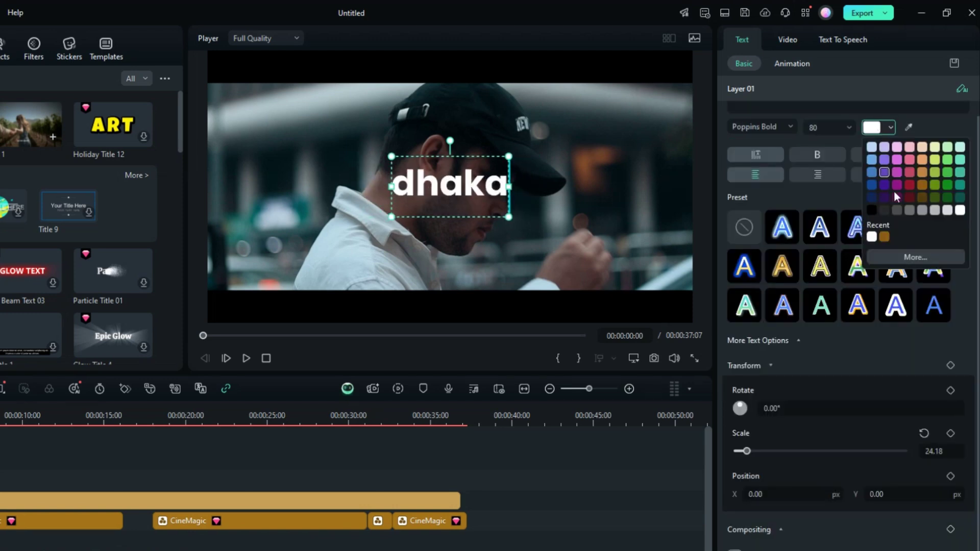
click(914, 256)
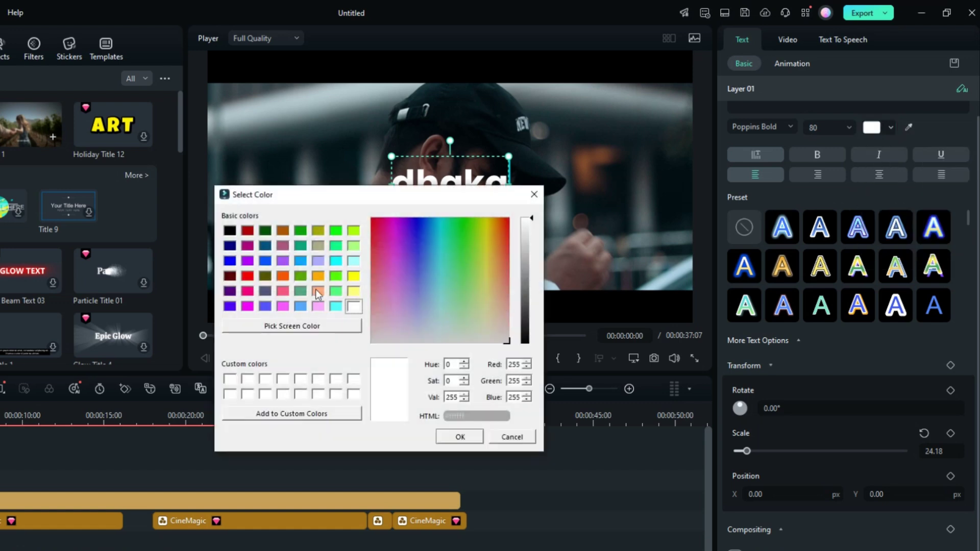
click(500, 244)
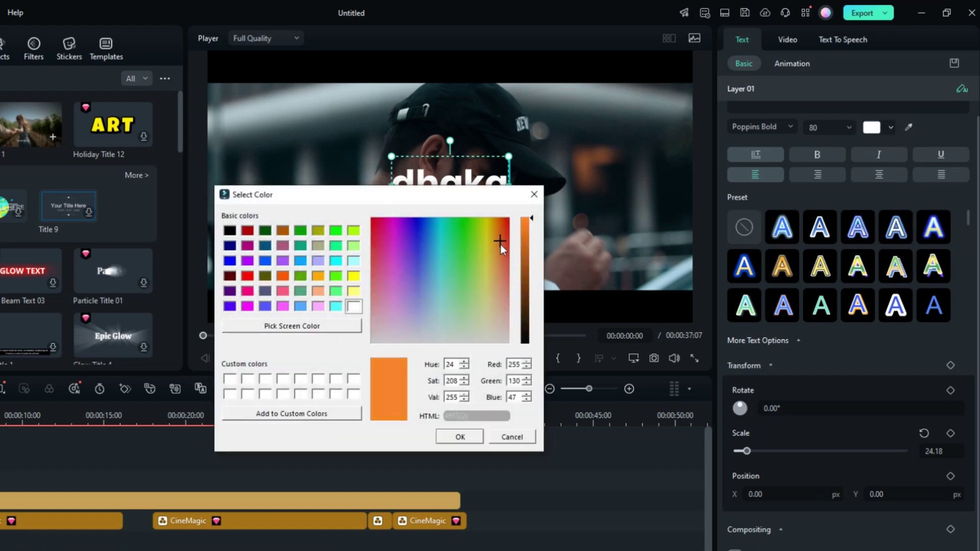
click(487, 267)
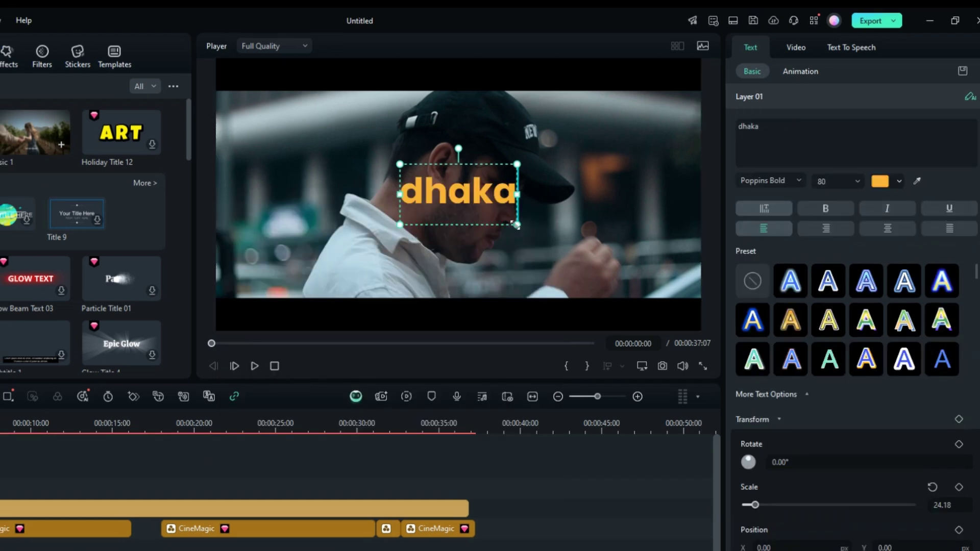
drag(517, 224, 483, 225)
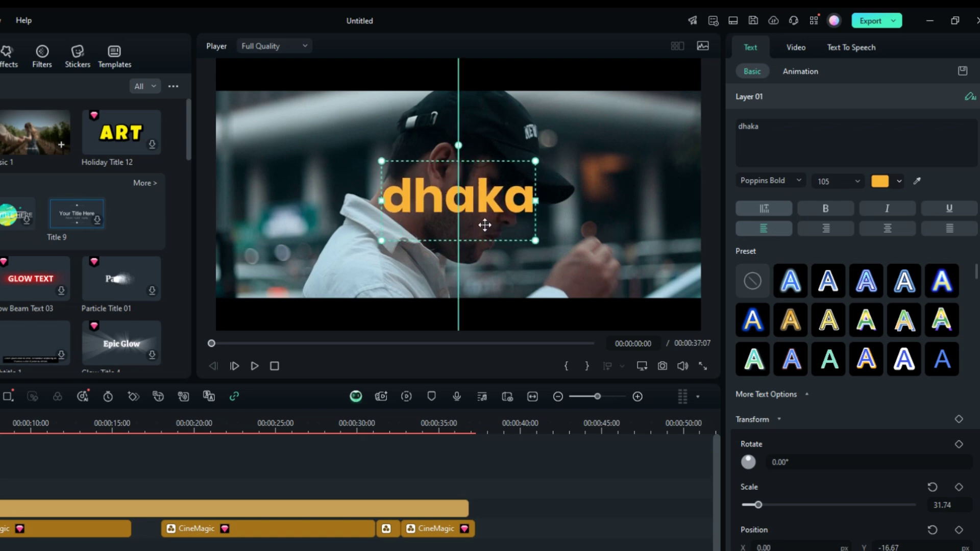
Apply the Fade1 animation to both the title's exit and its entrance
click(801, 71)
click(846, 182)
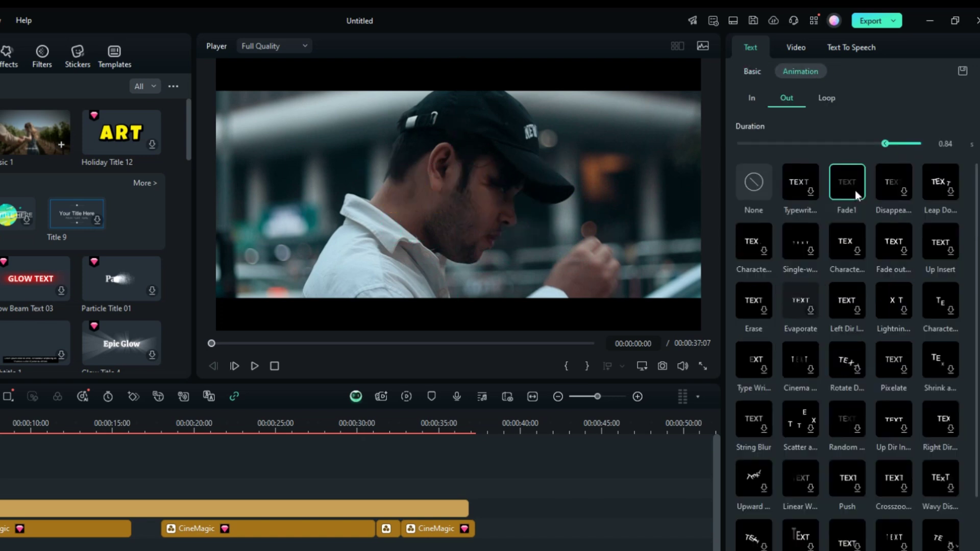
click(751, 98)
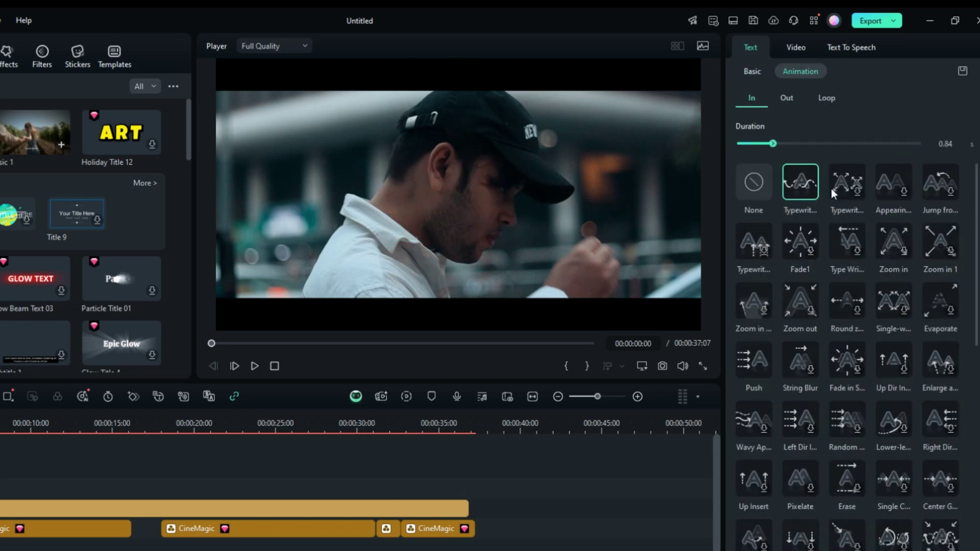
click(795, 260)
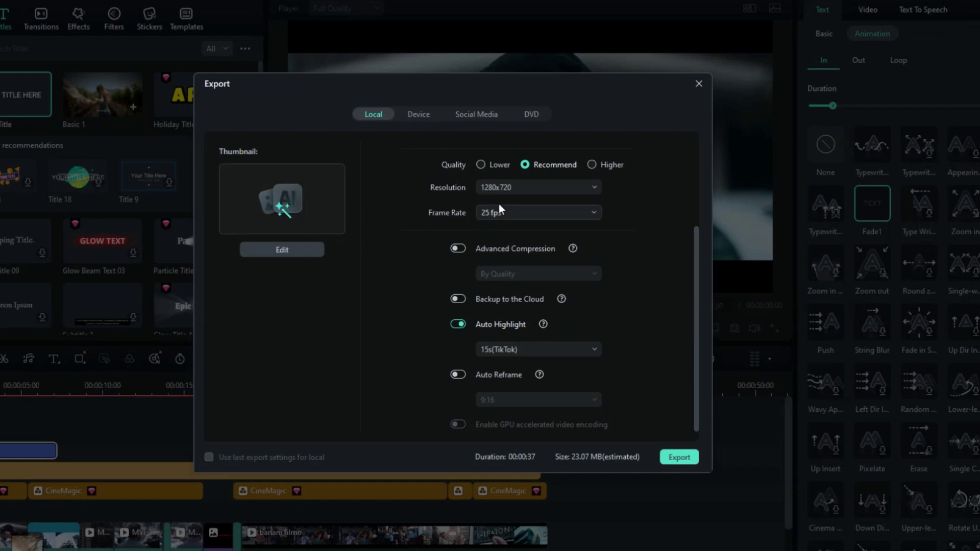
Check the local export resolutions, and set up the device export with the Pictures folder as save location and the video name cleared
click(519, 187)
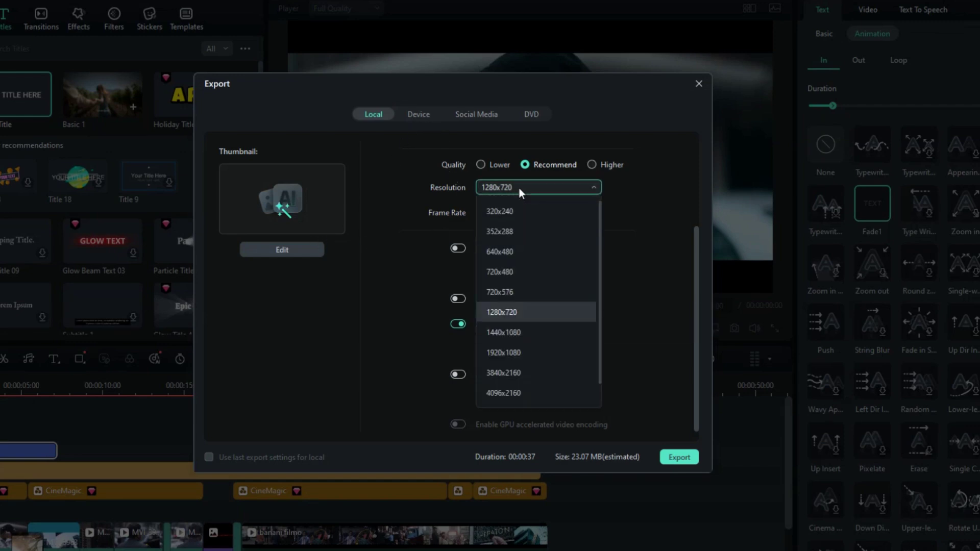
click(519, 186)
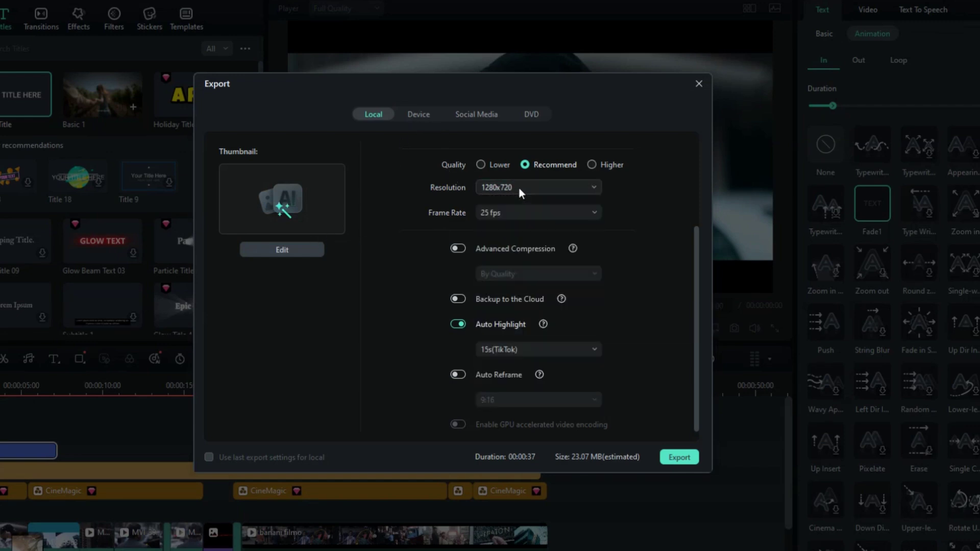
click(421, 115)
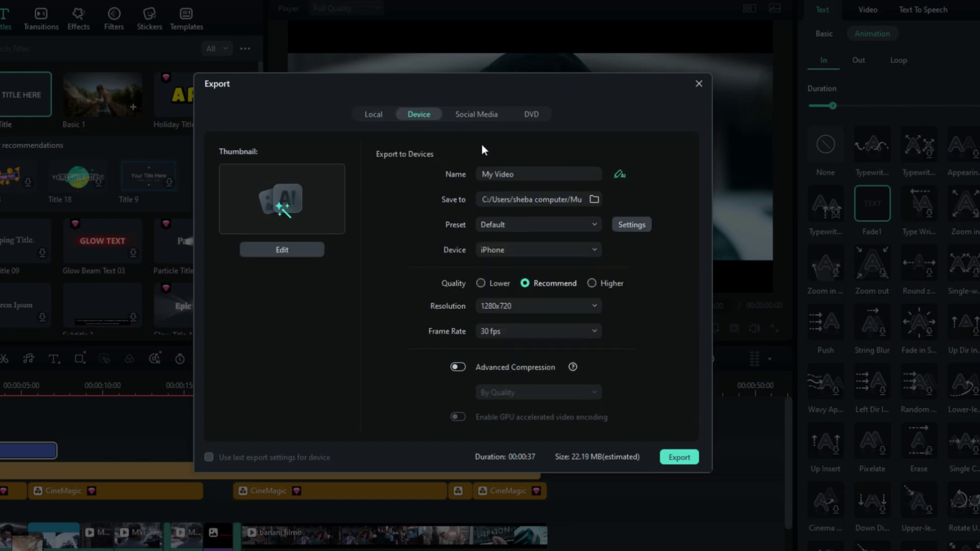
click(592, 175)
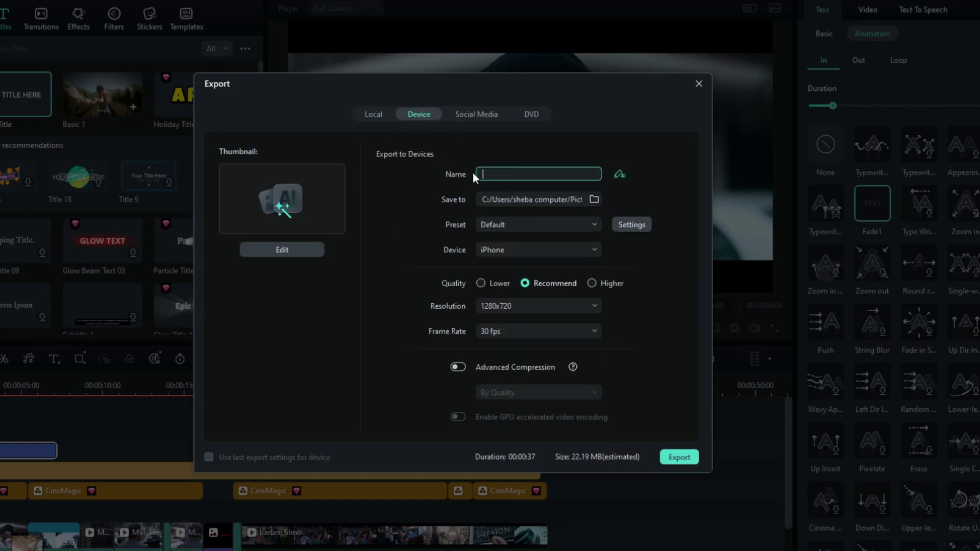